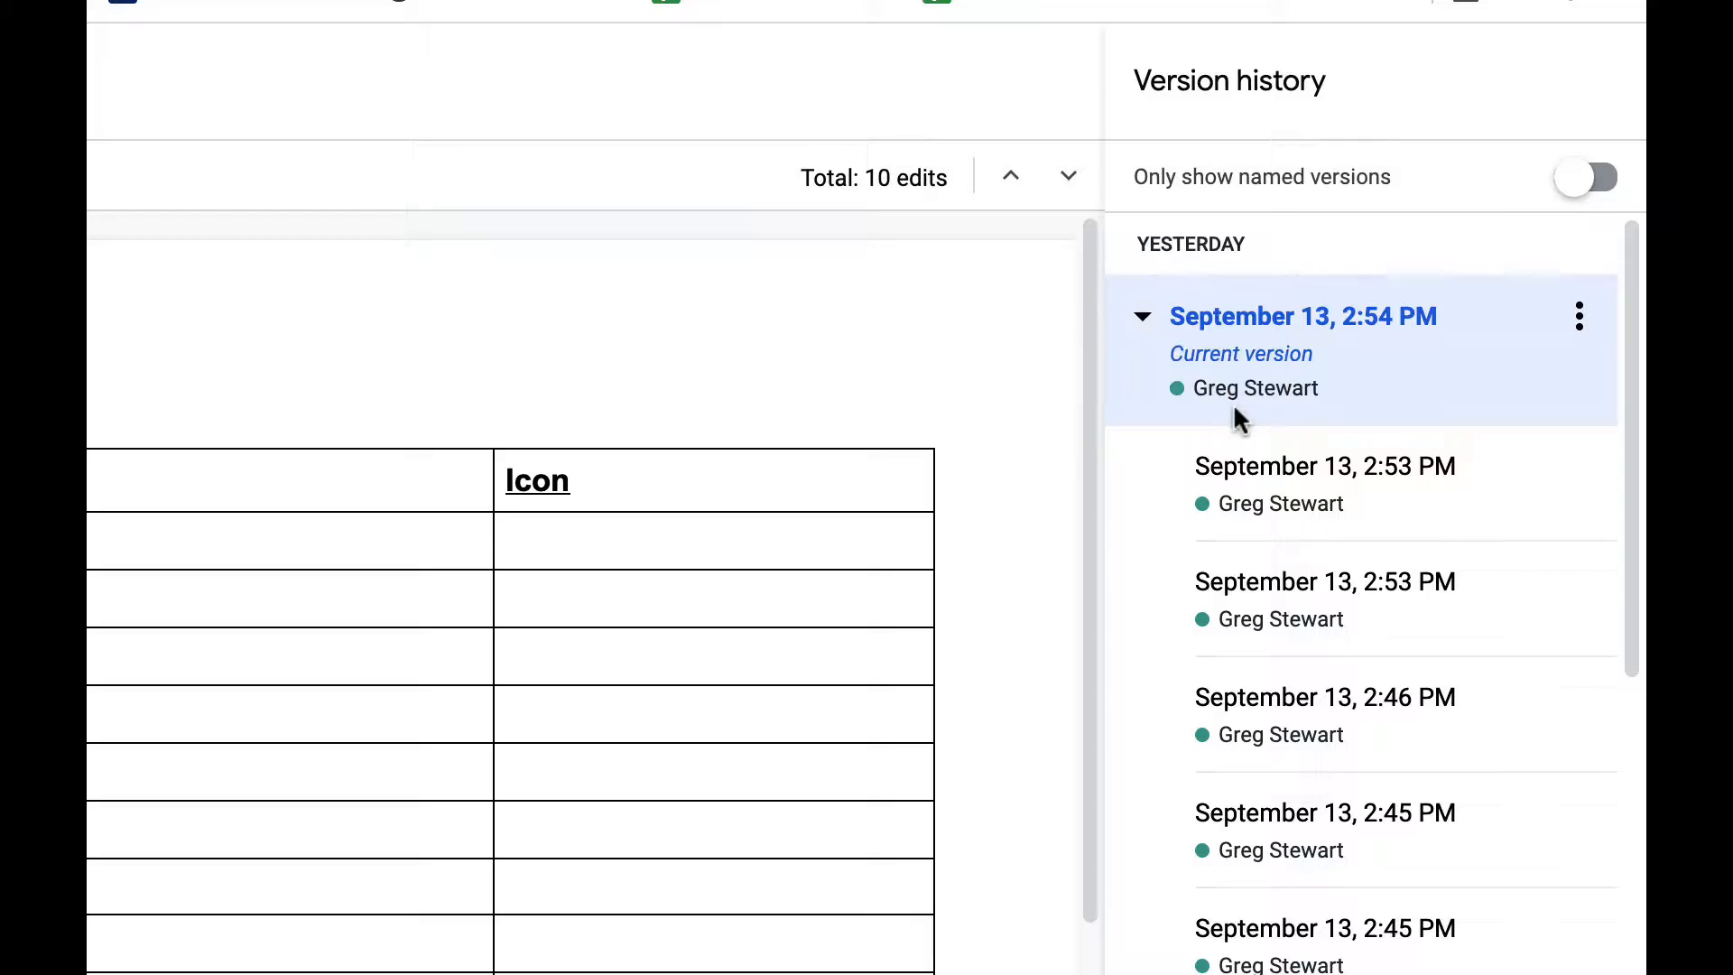
Name the more recent of the two September 13, 2:41 PM versions, the empty table with formatted headings, "Basic Template".
scroll(1133, 415, "down", 5)
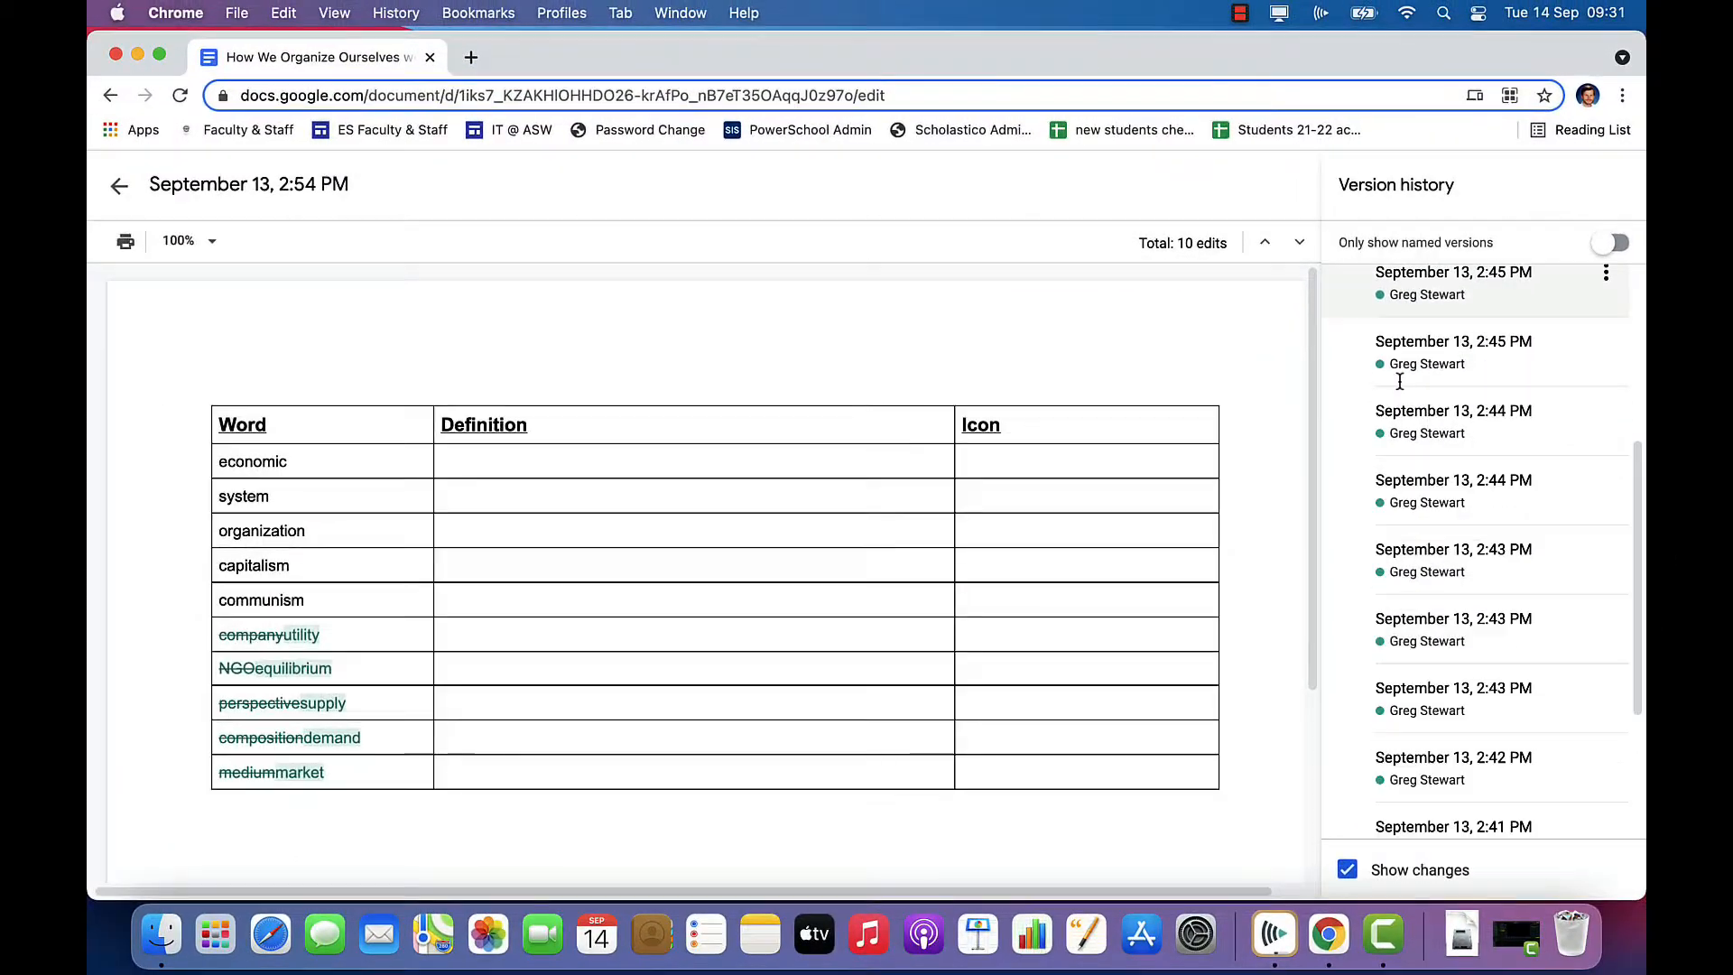
scroll(1401, 381, "down", 3)
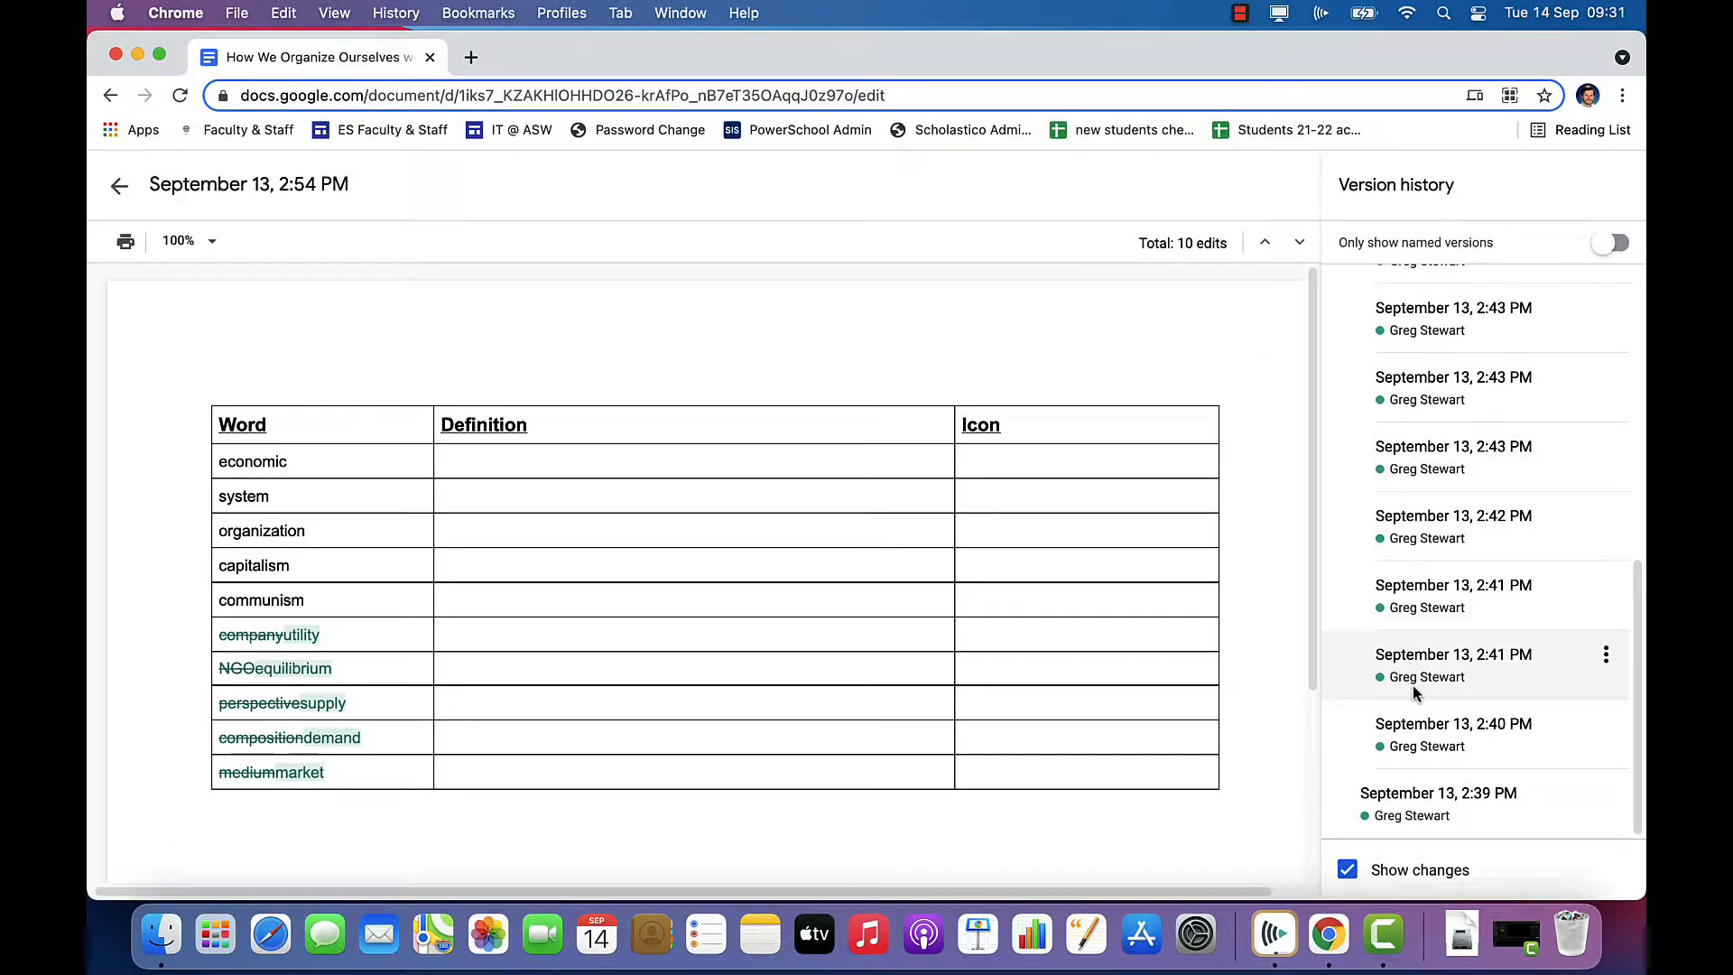
left_click(1416, 723)
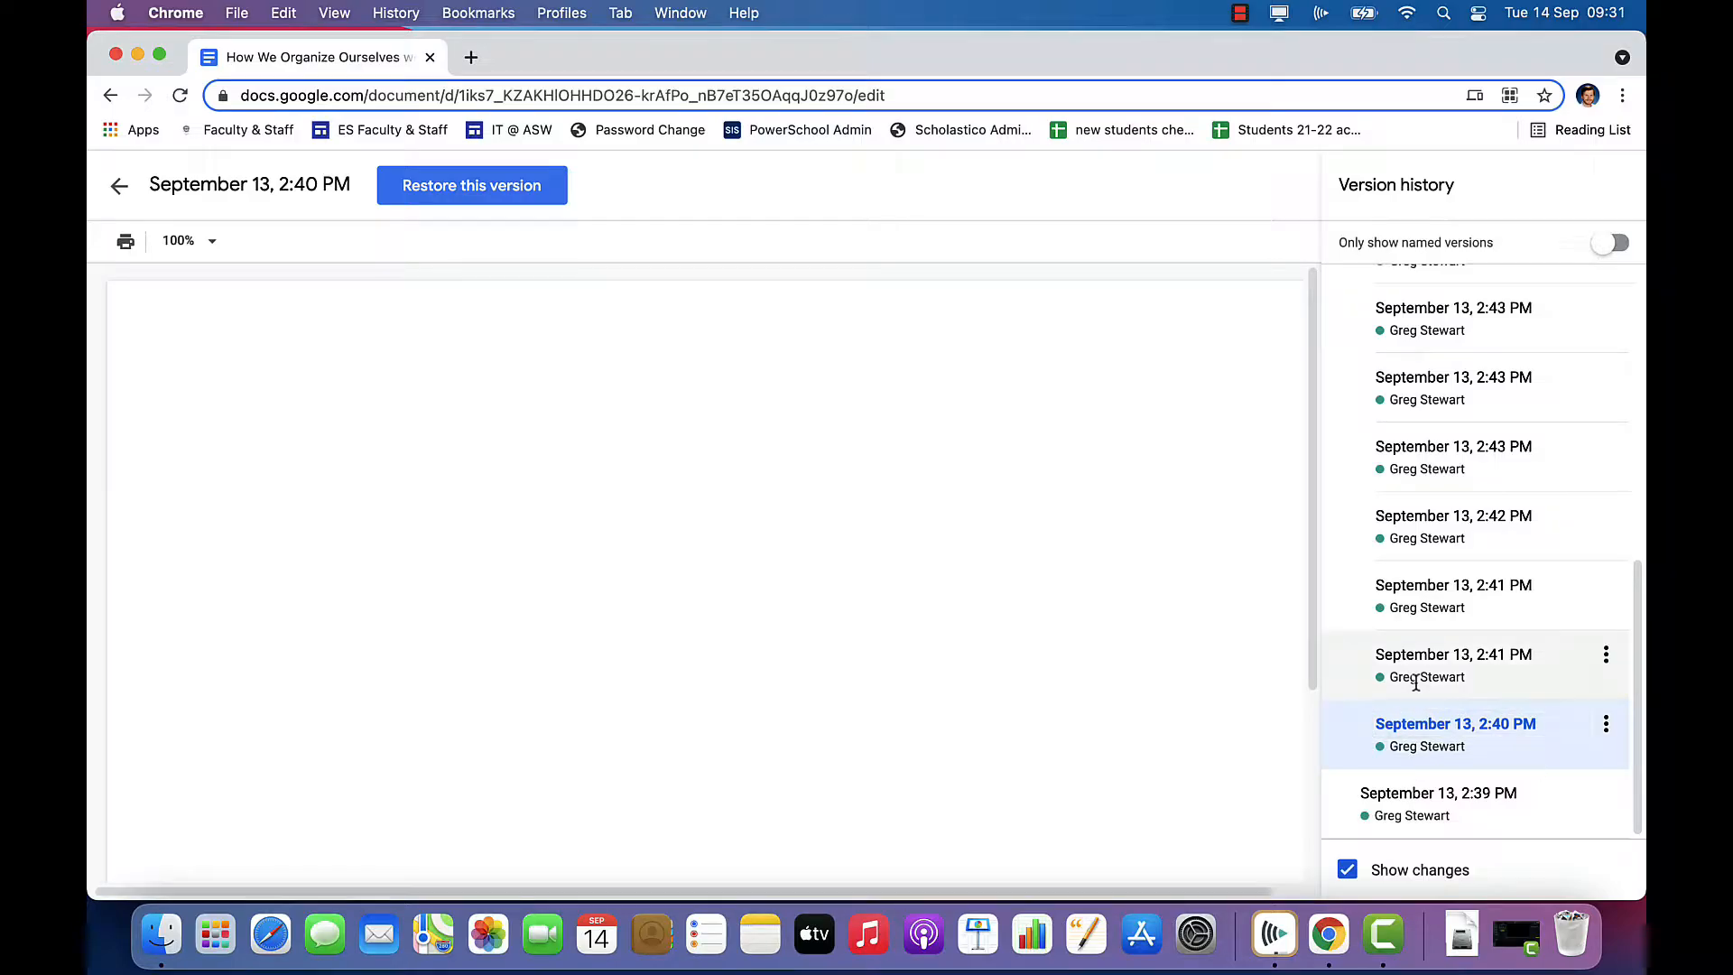
left_click(1416, 683)
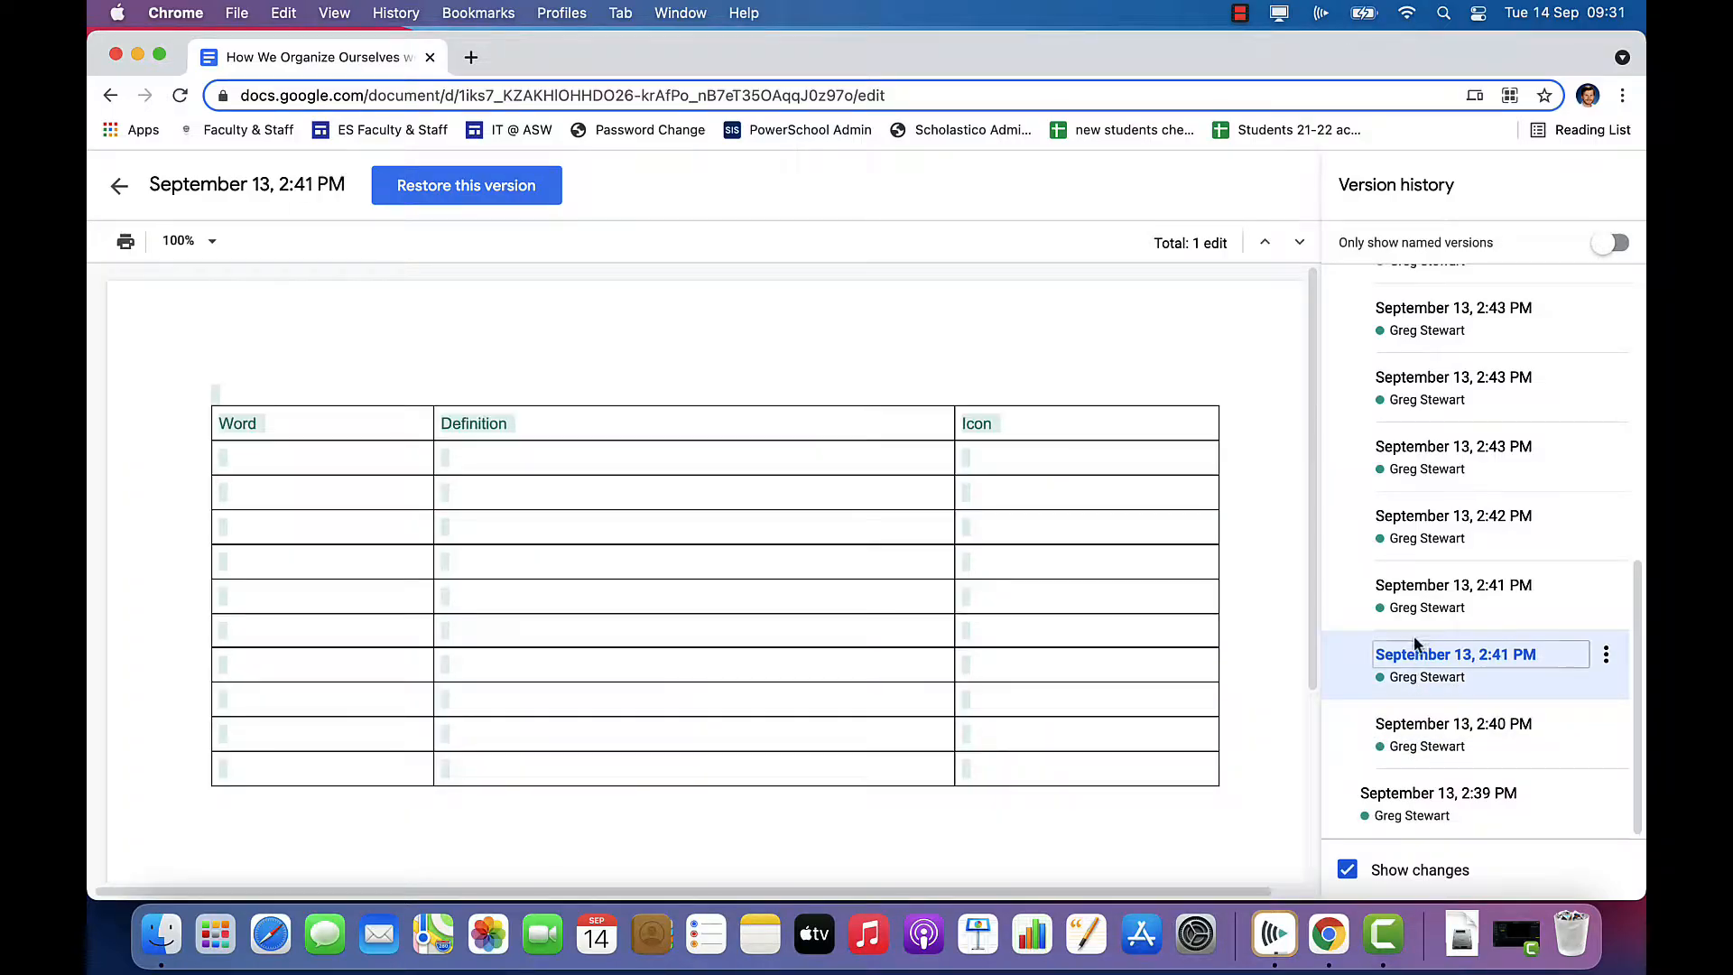
left_click(1422, 610)
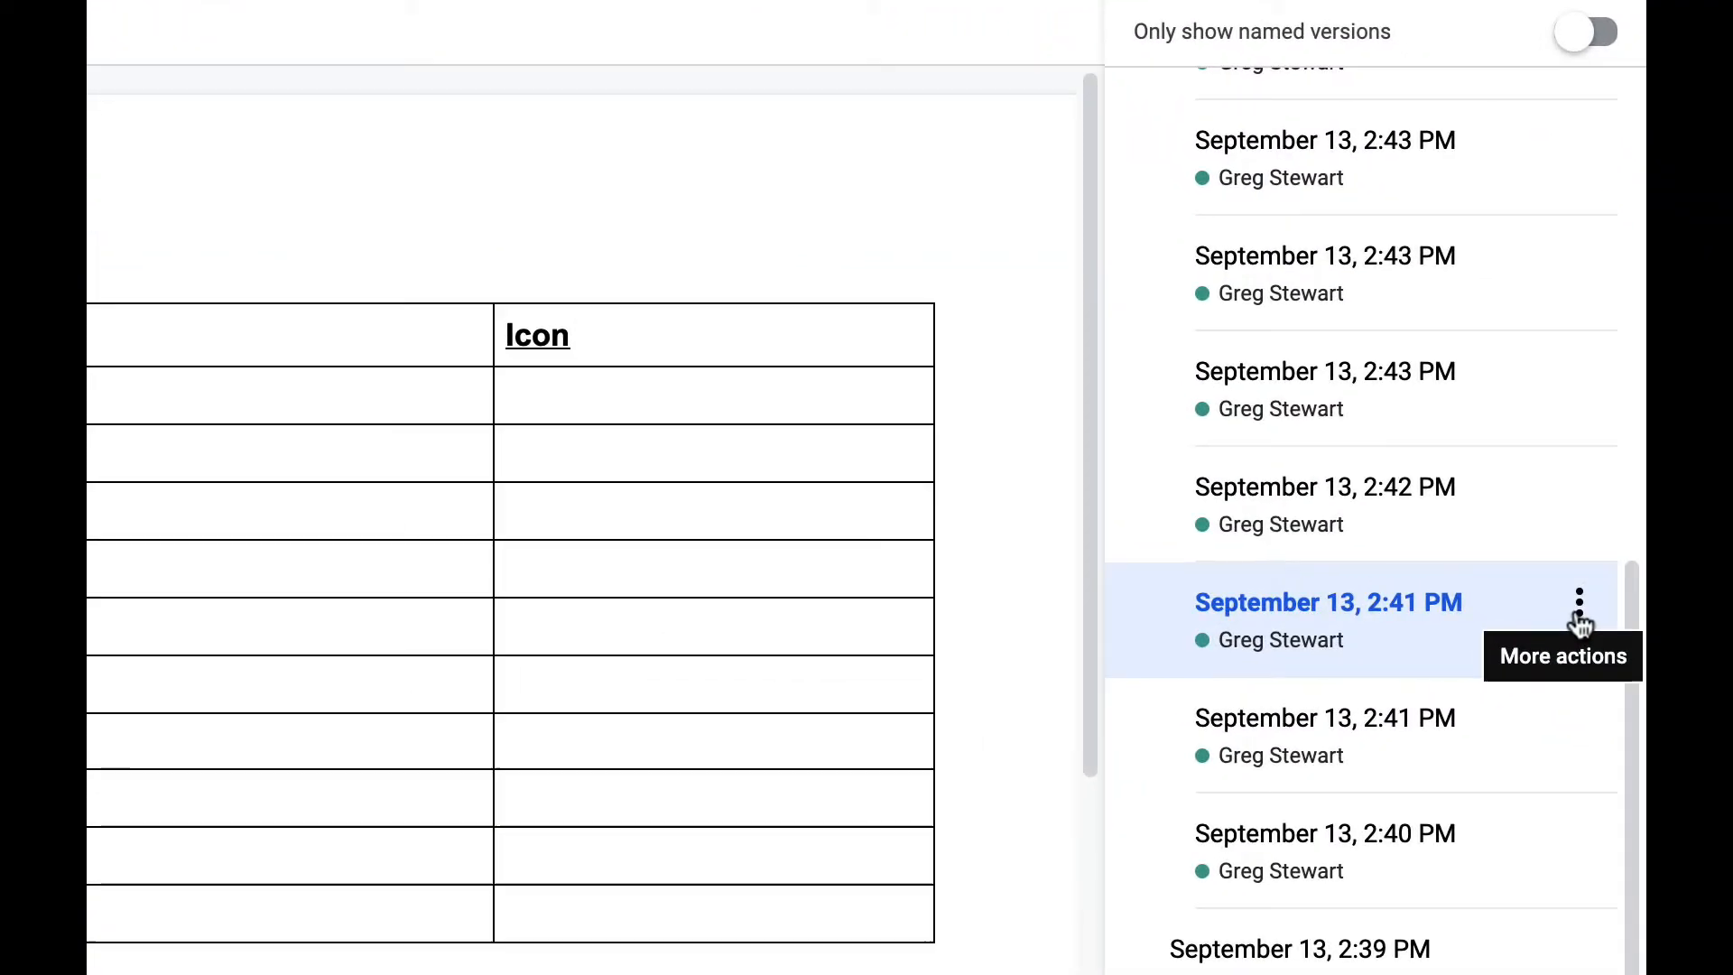
left_click(1580, 603)
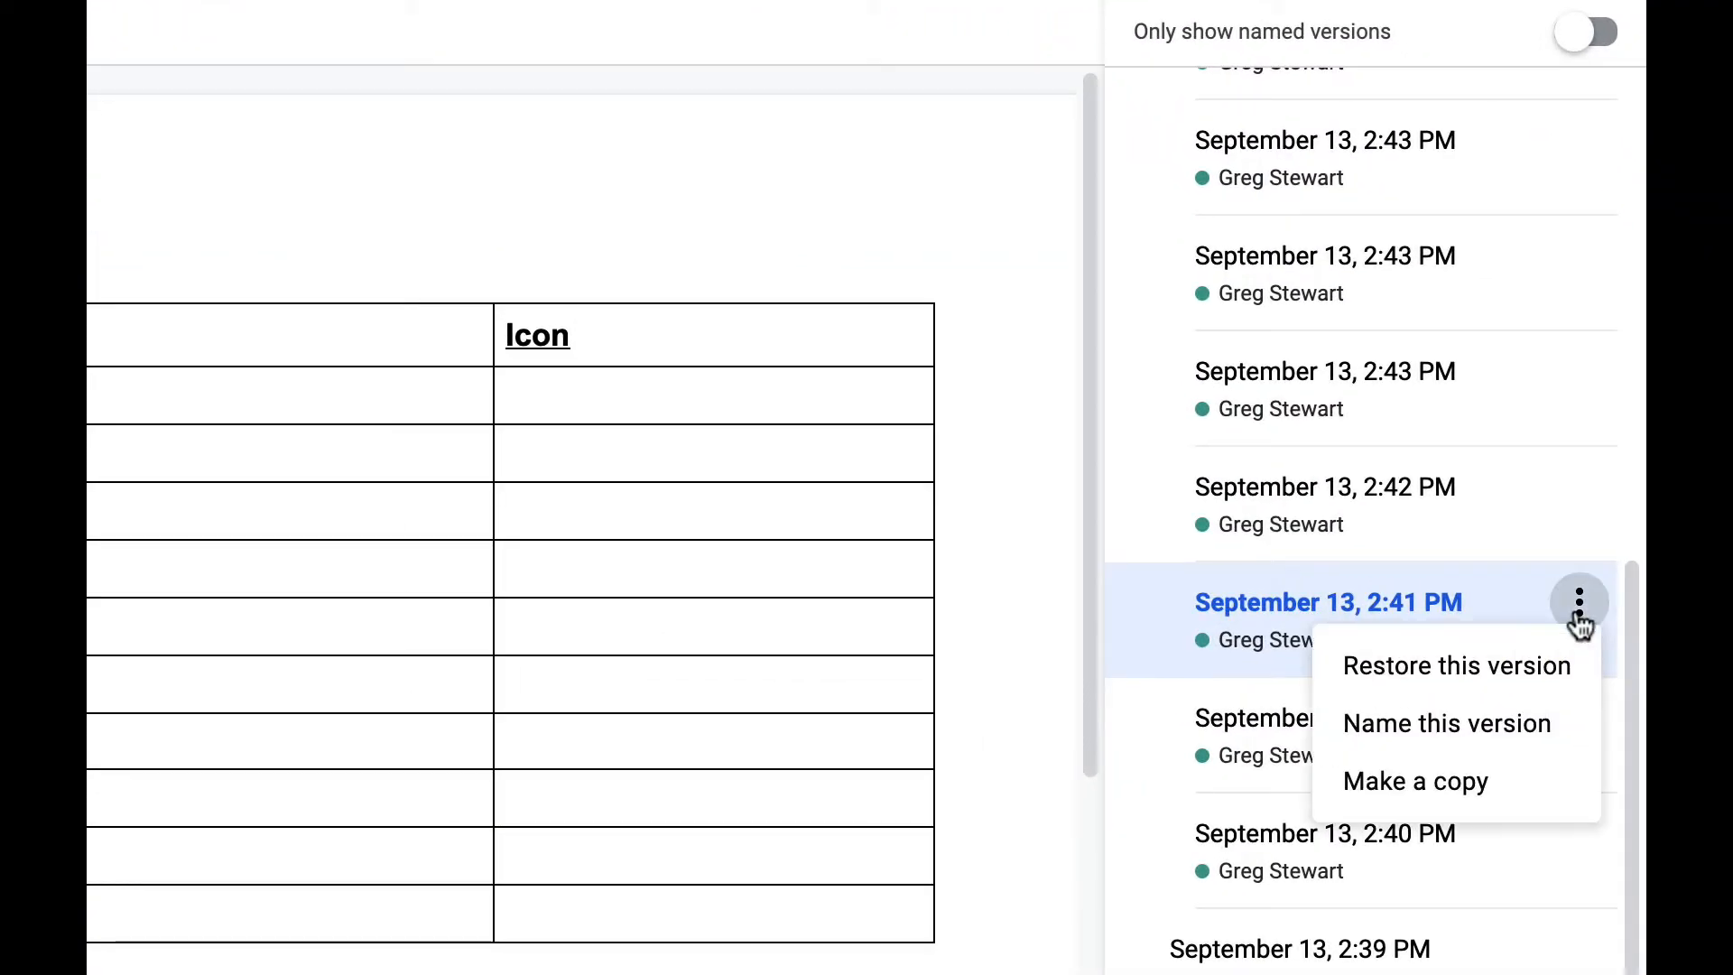
left_click(1535, 722)
type("Basi")
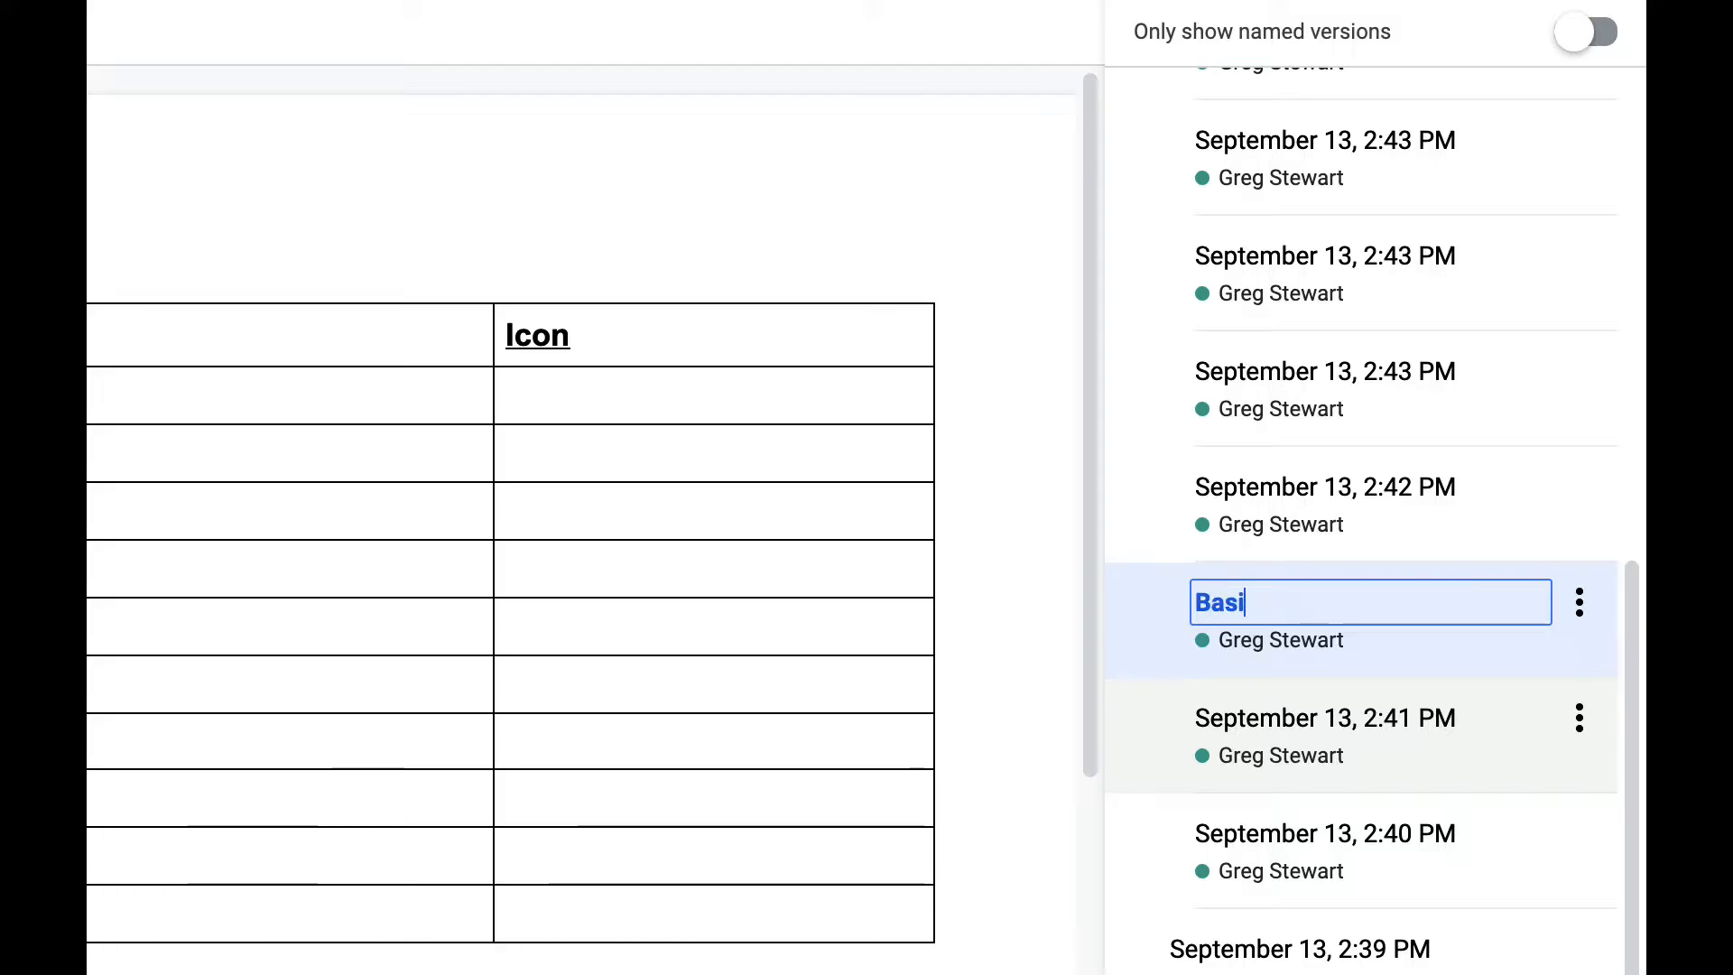
type("c Template")
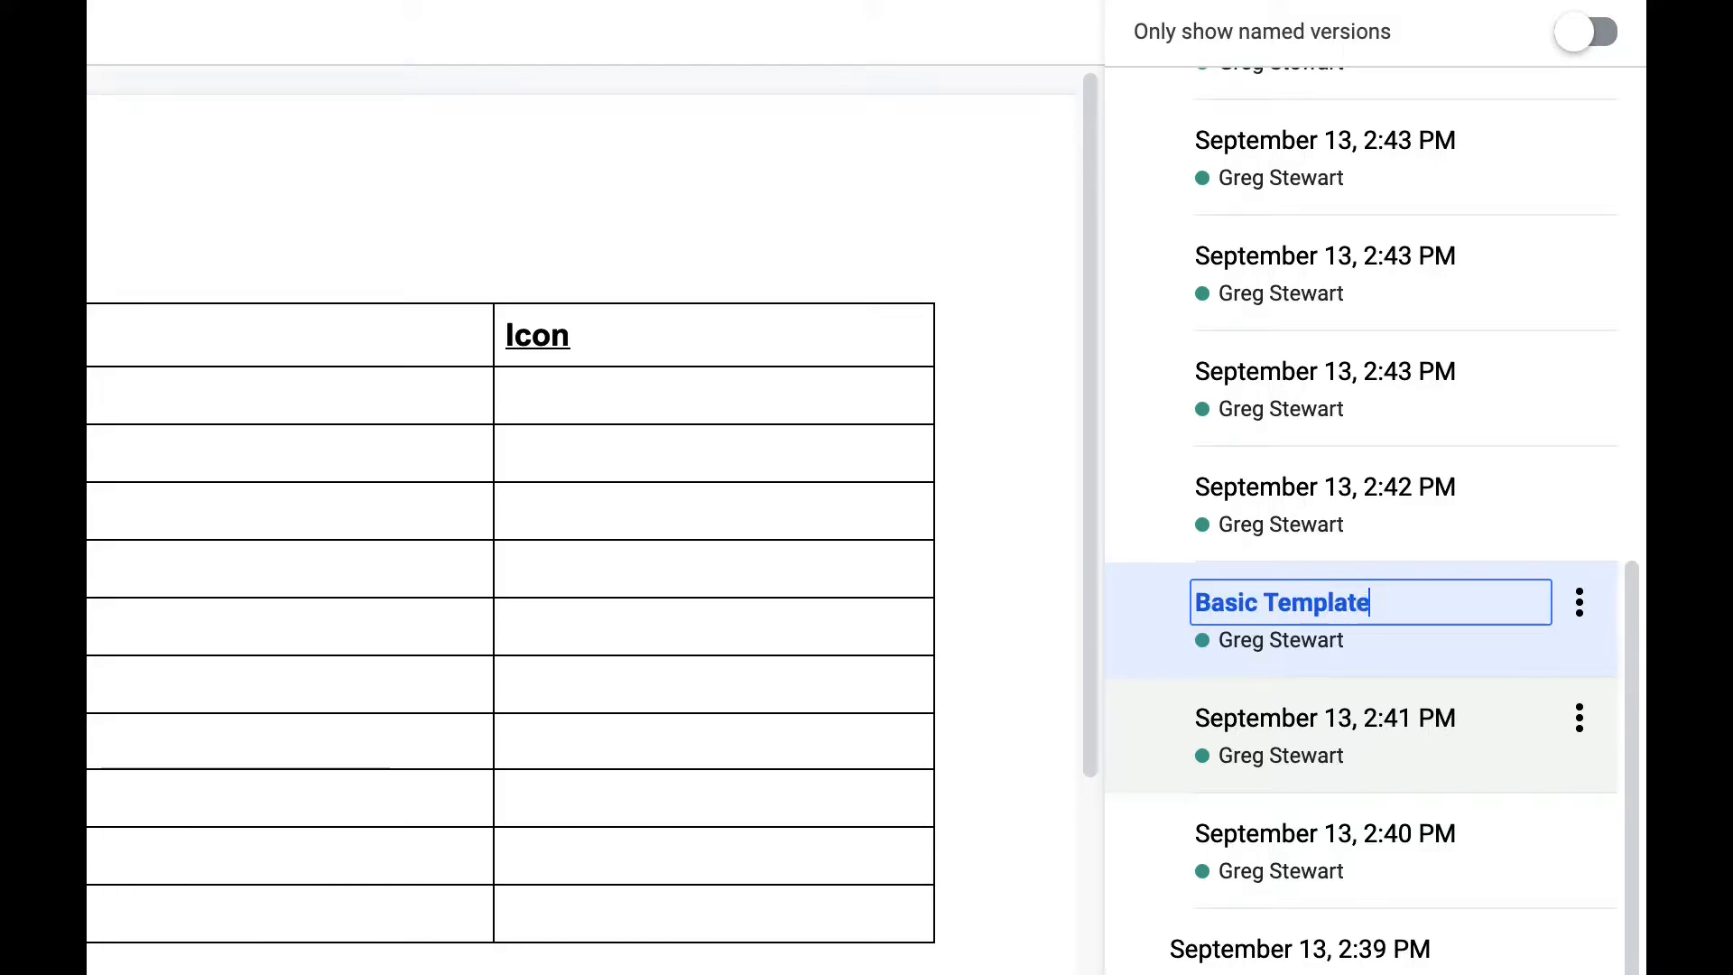
key("Return")
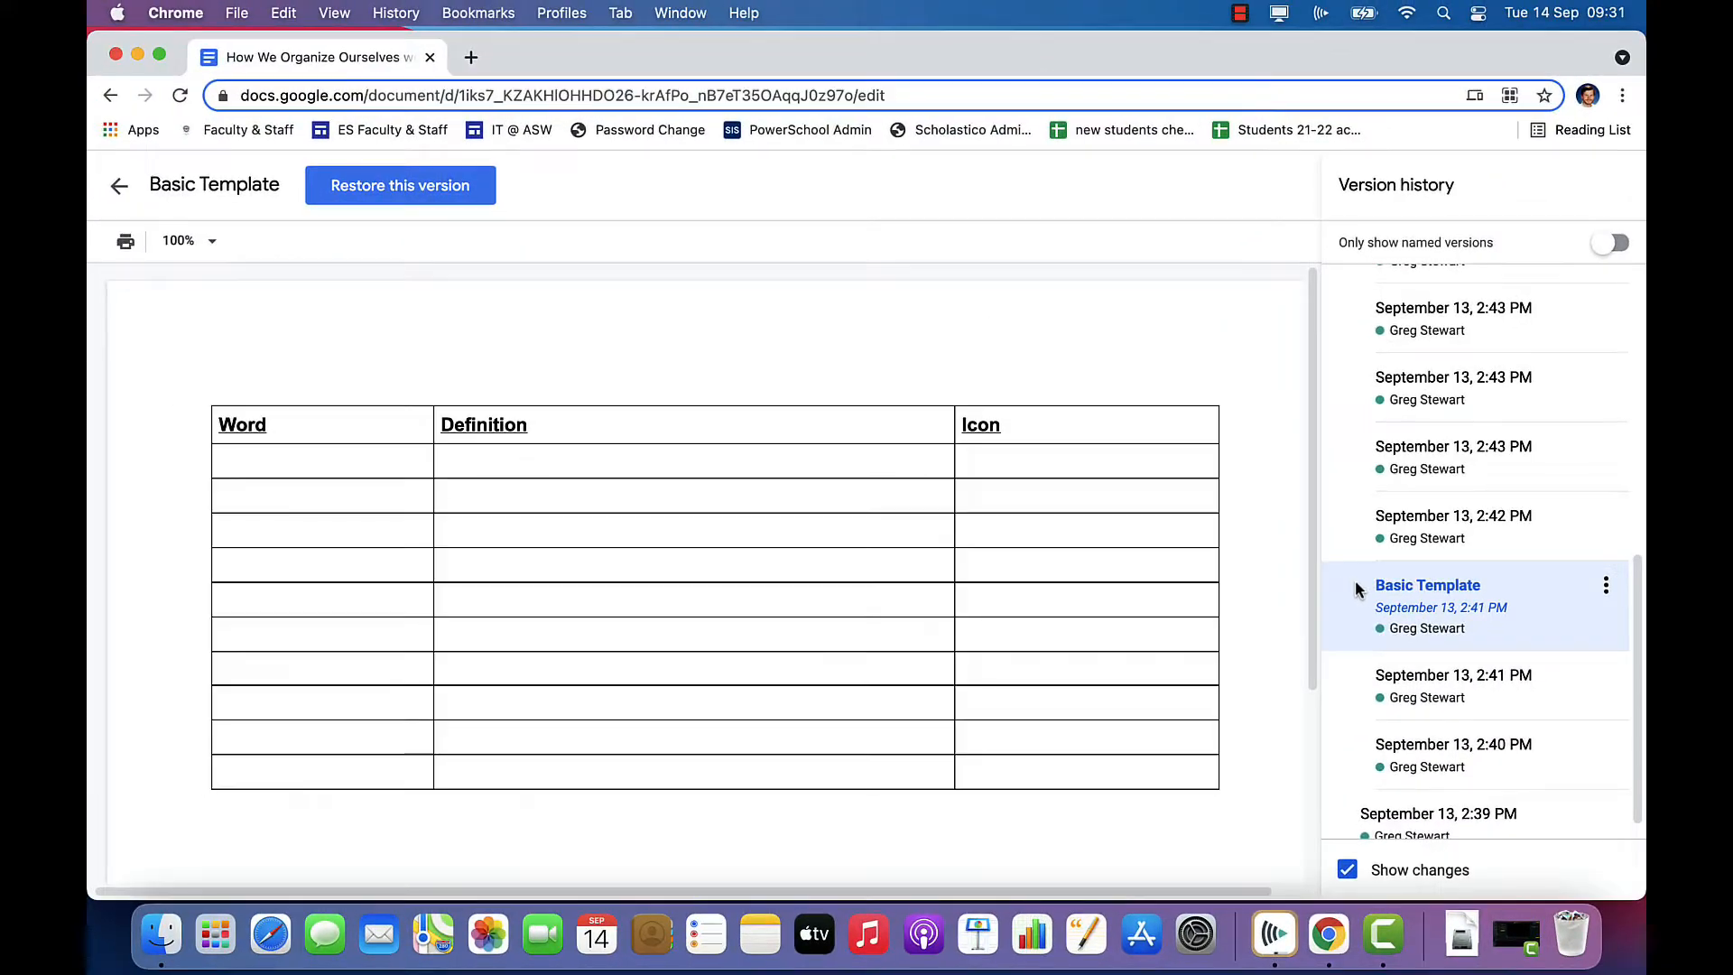
Name the September 13, 2:44 PM version whose word list ends with crystal and ore "How the World Works".
left_click(1419, 517)
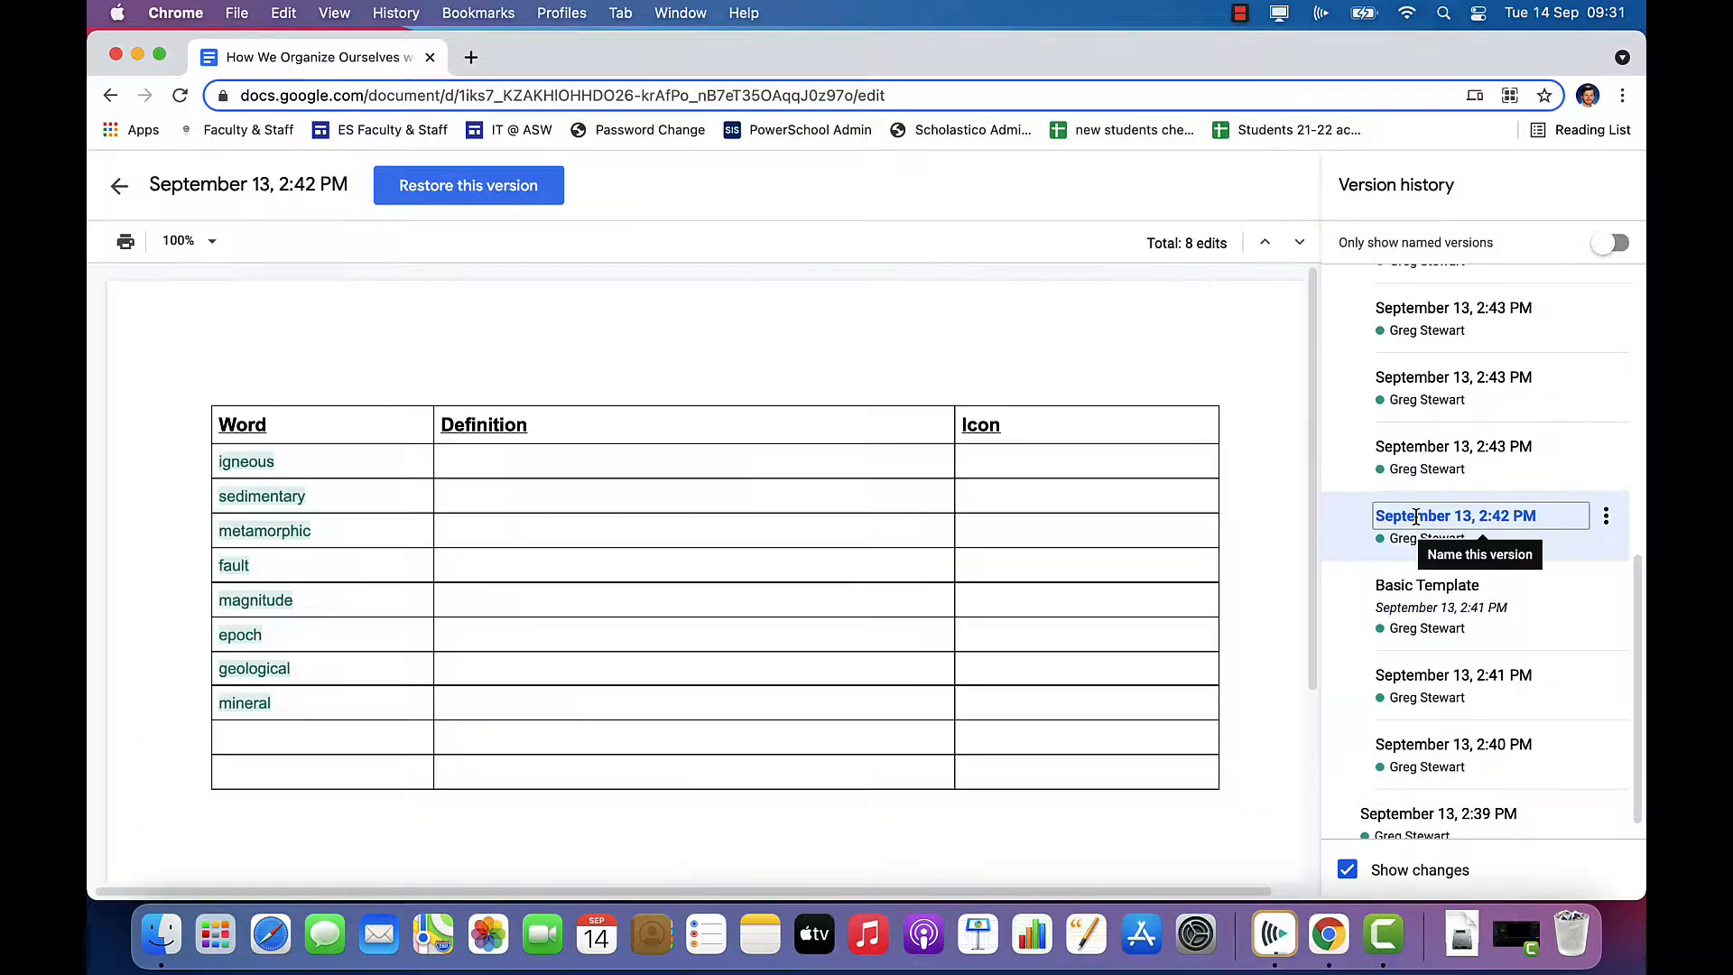
left_click(1418, 448)
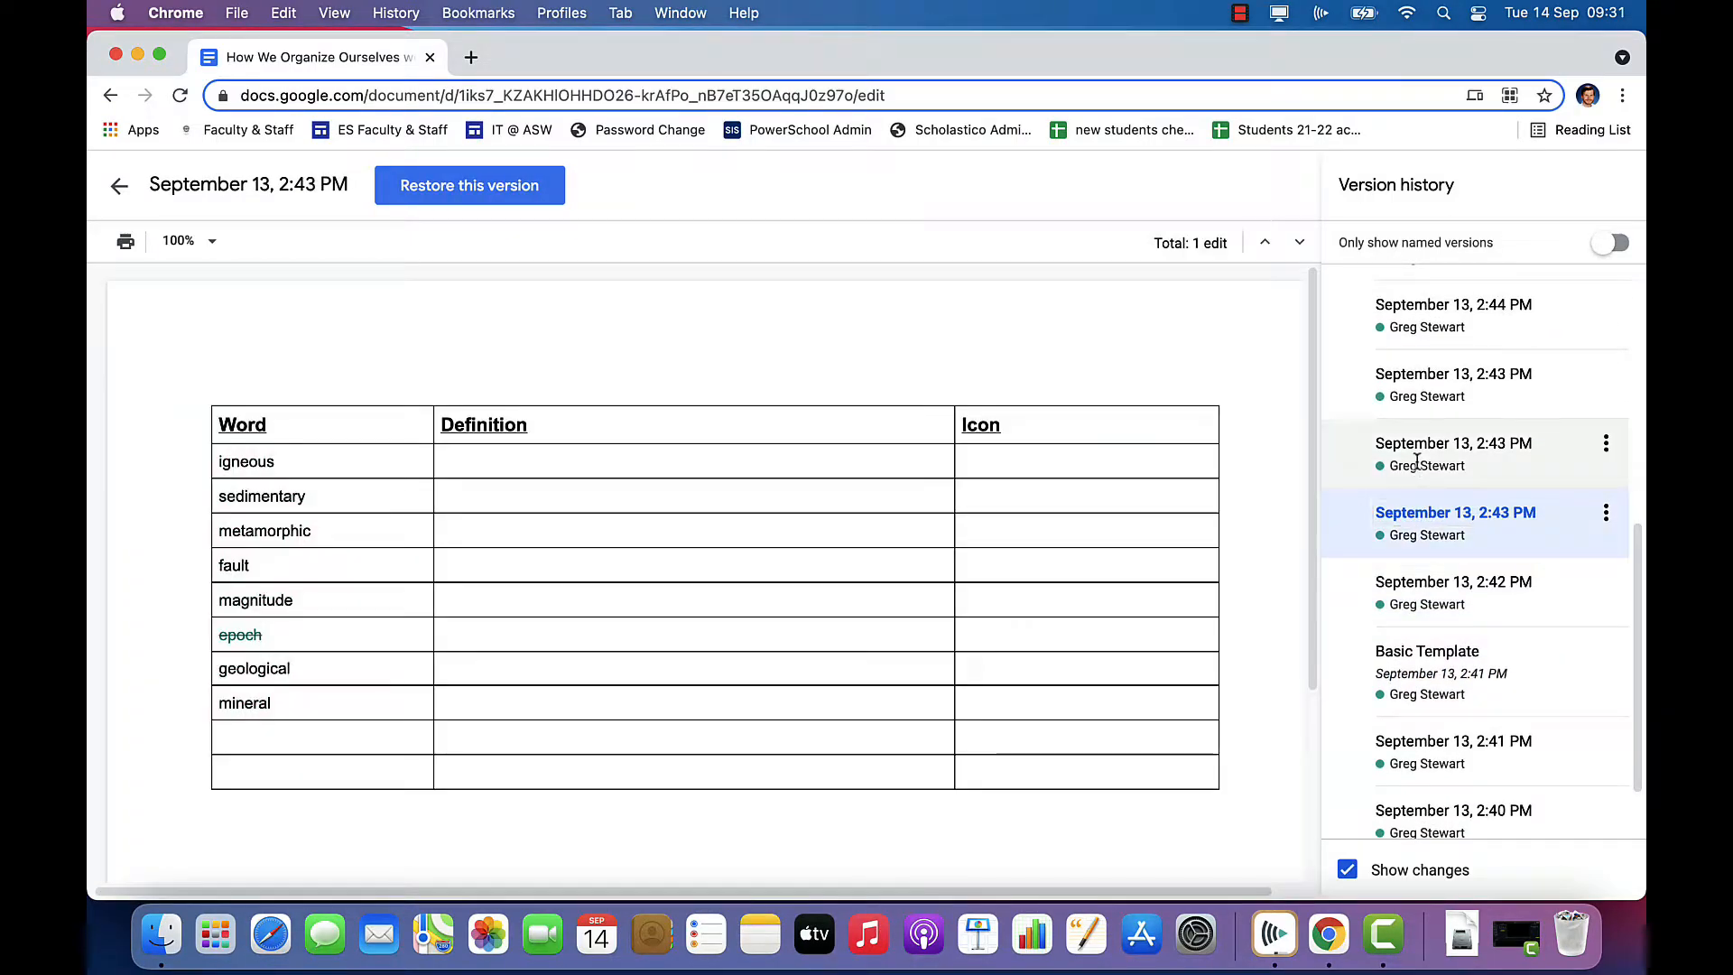
left_click(1411, 394)
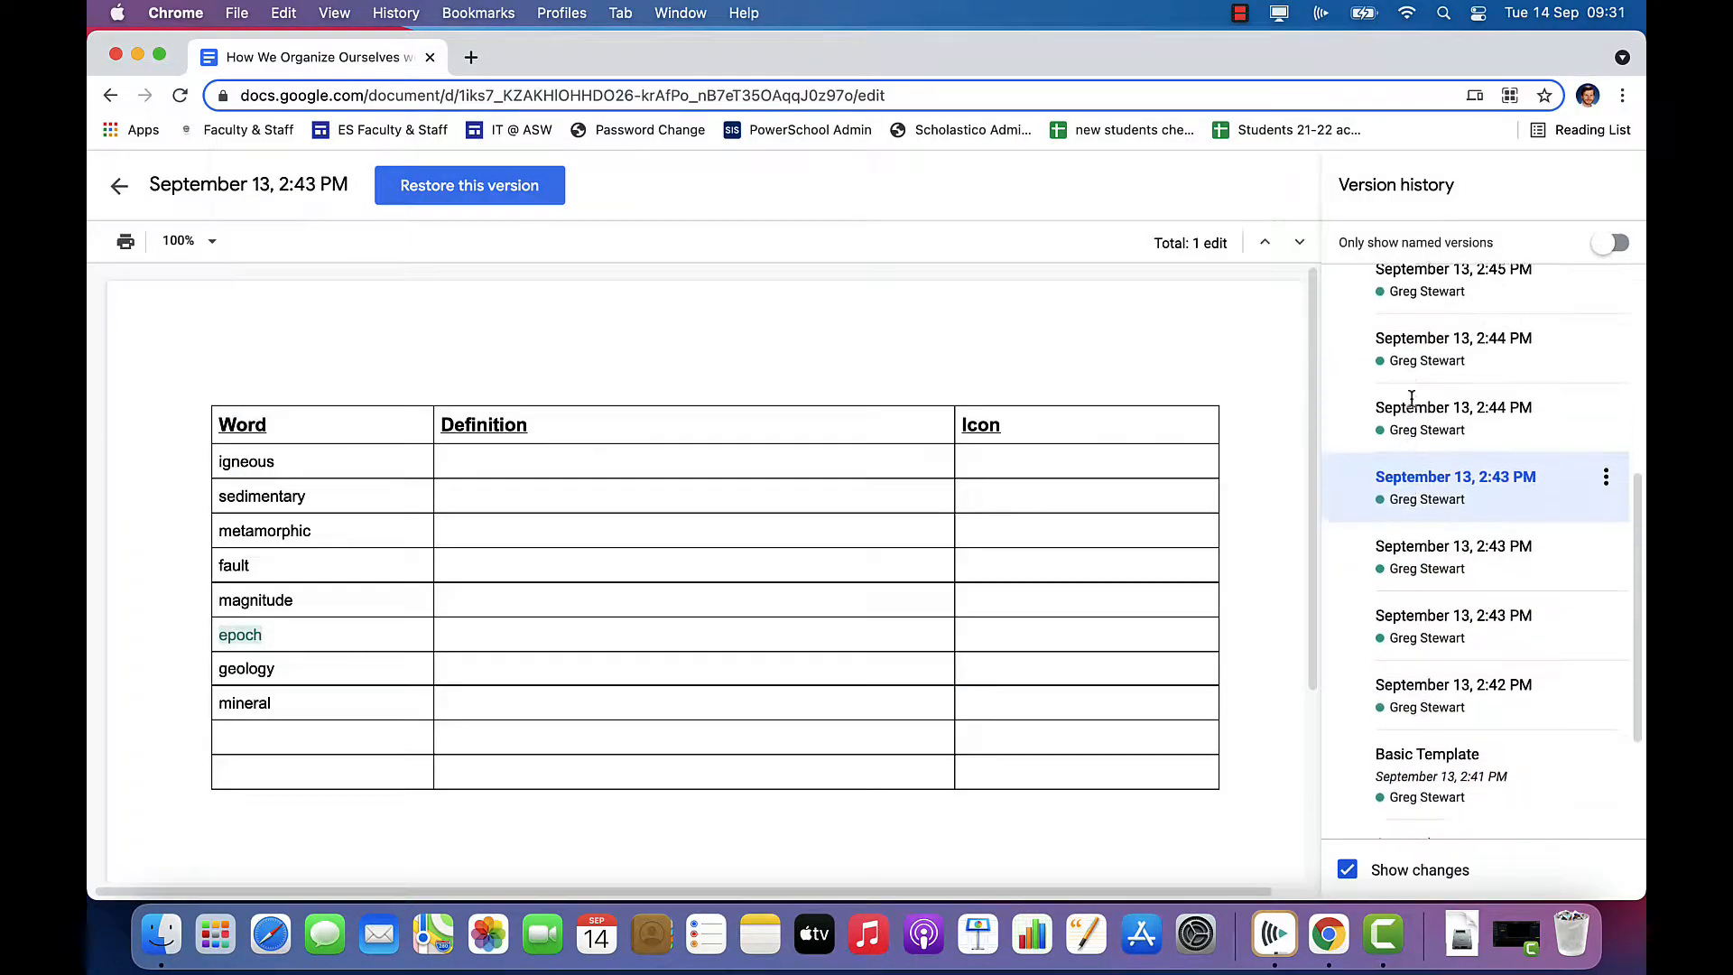
left_click(1411, 406)
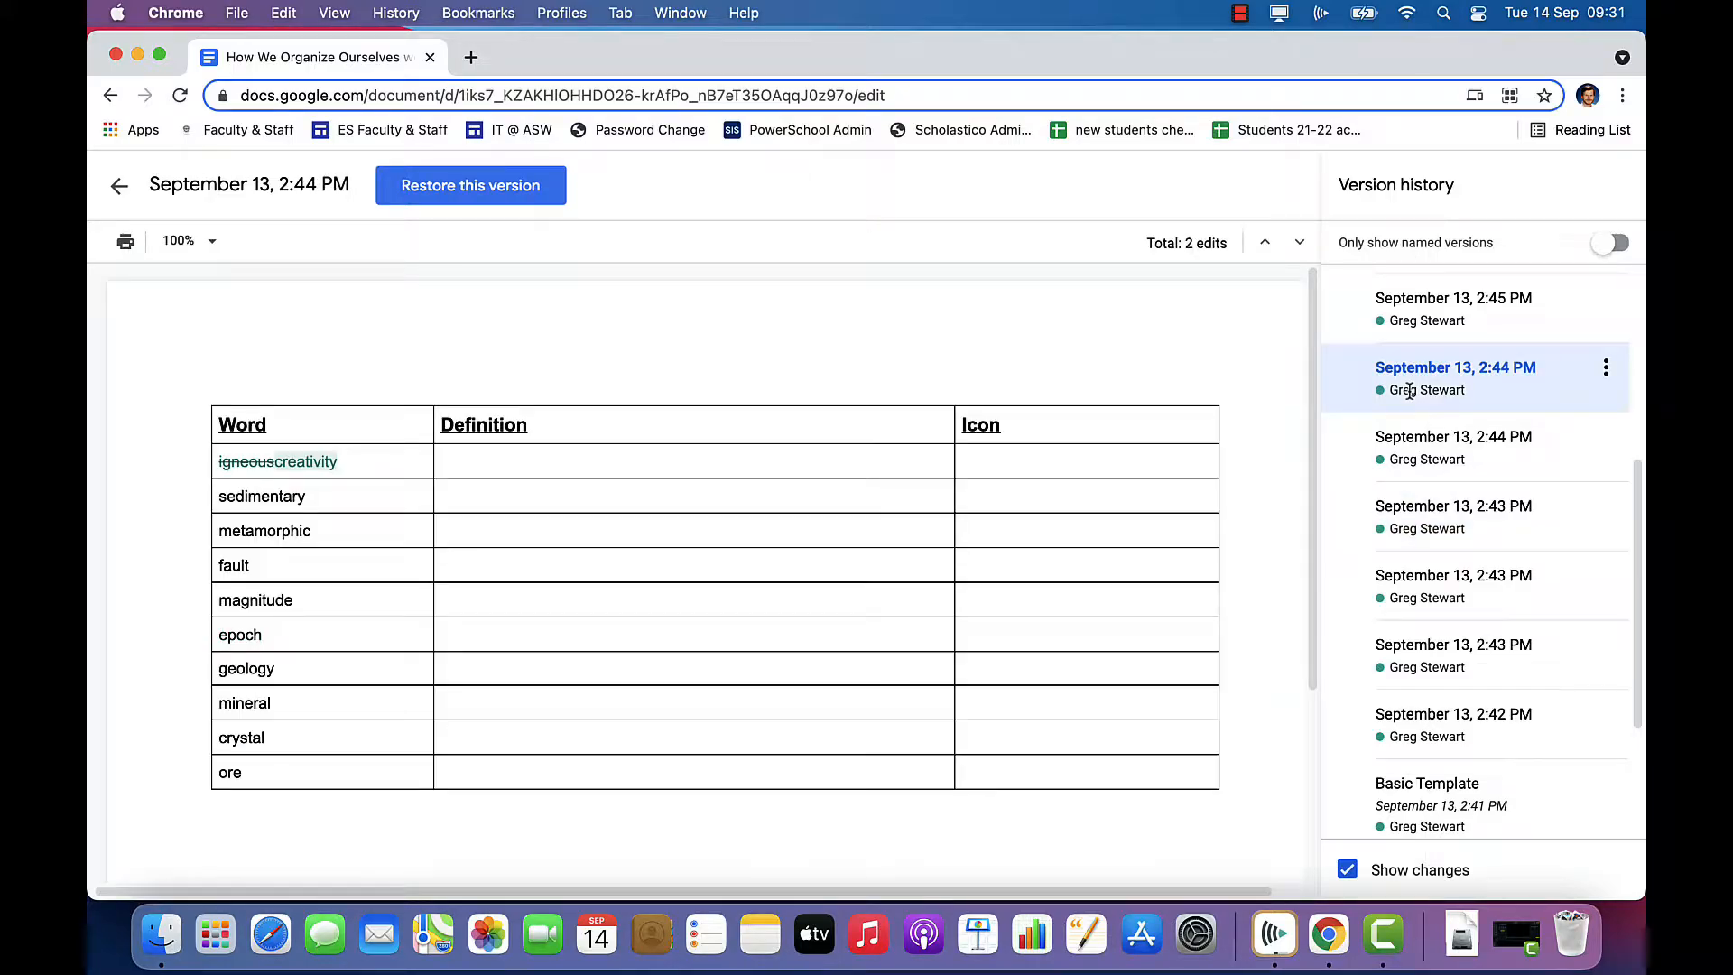
left_click(1412, 439)
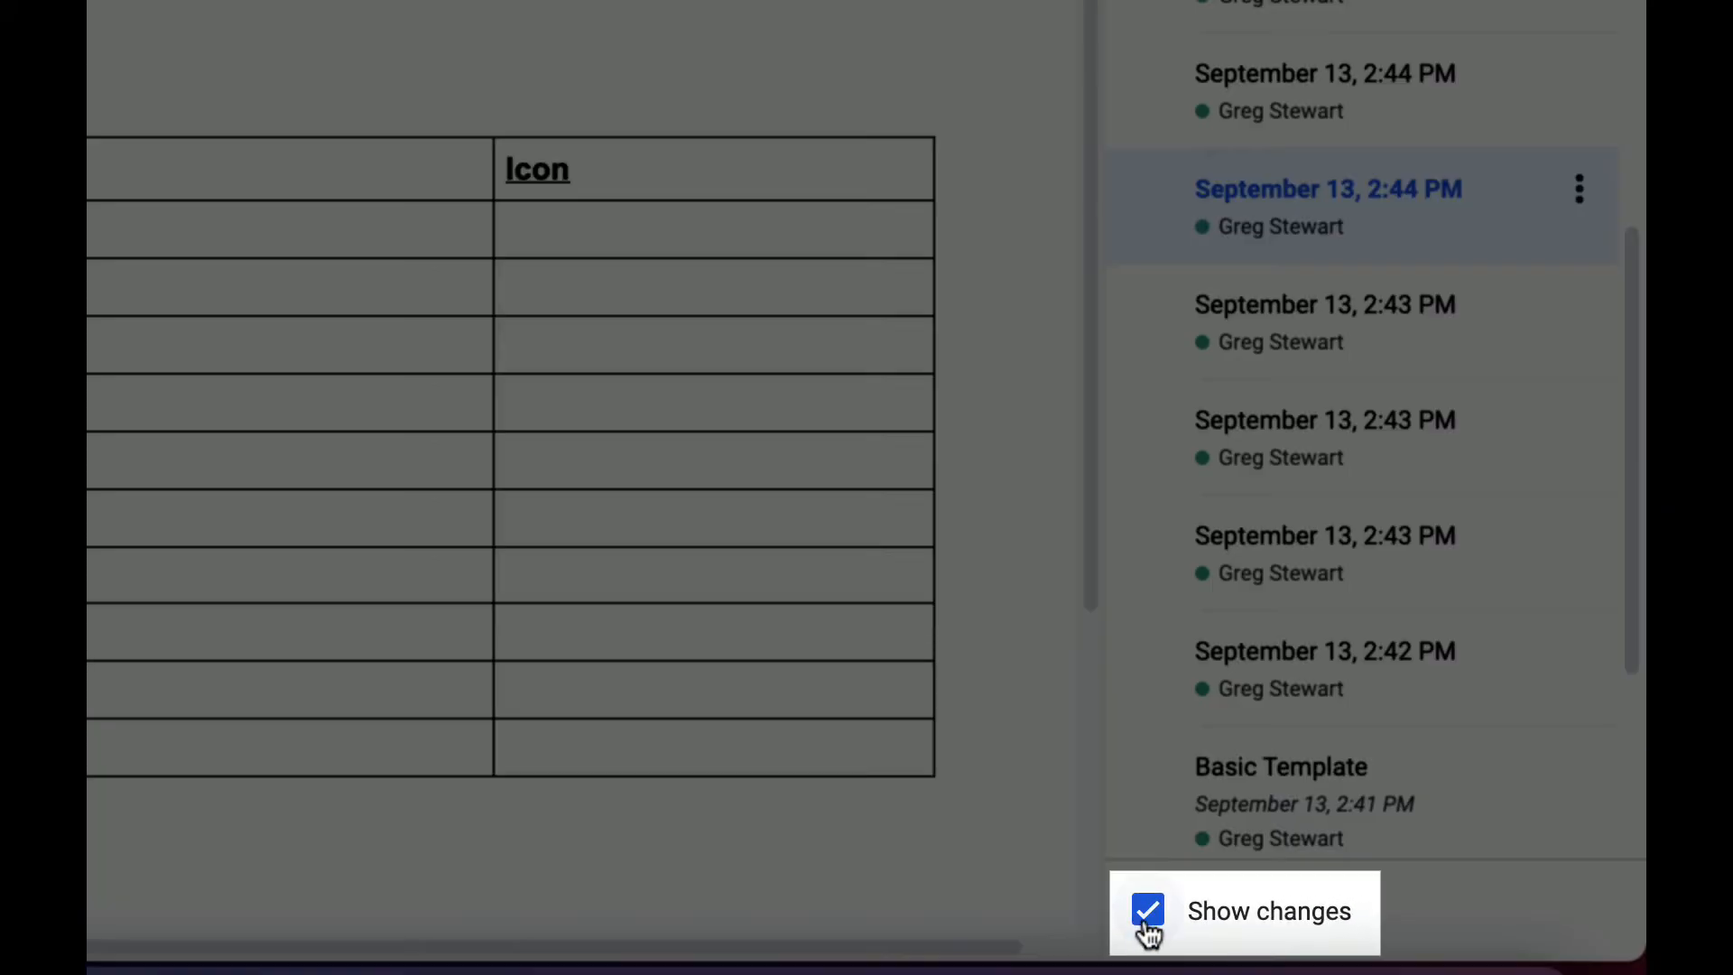
left_click(1152, 909)
left_click(1148, 910)
left_click(1580, 188)
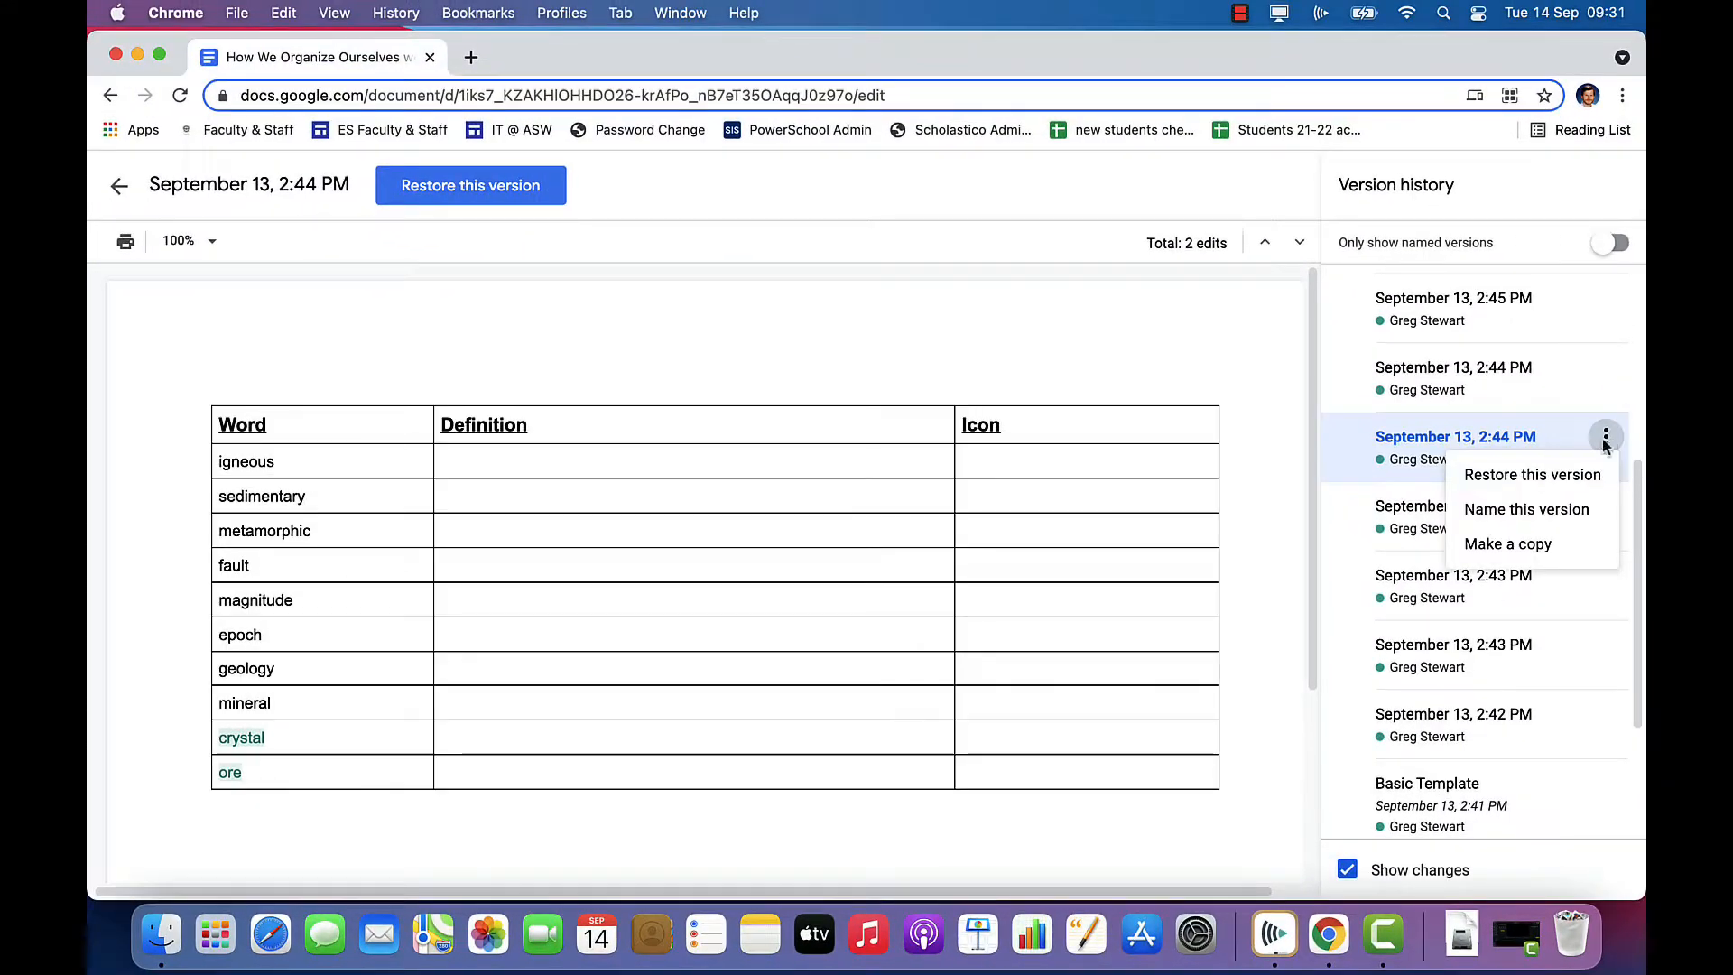
left_click(1577, 509)
type("How the World Works")
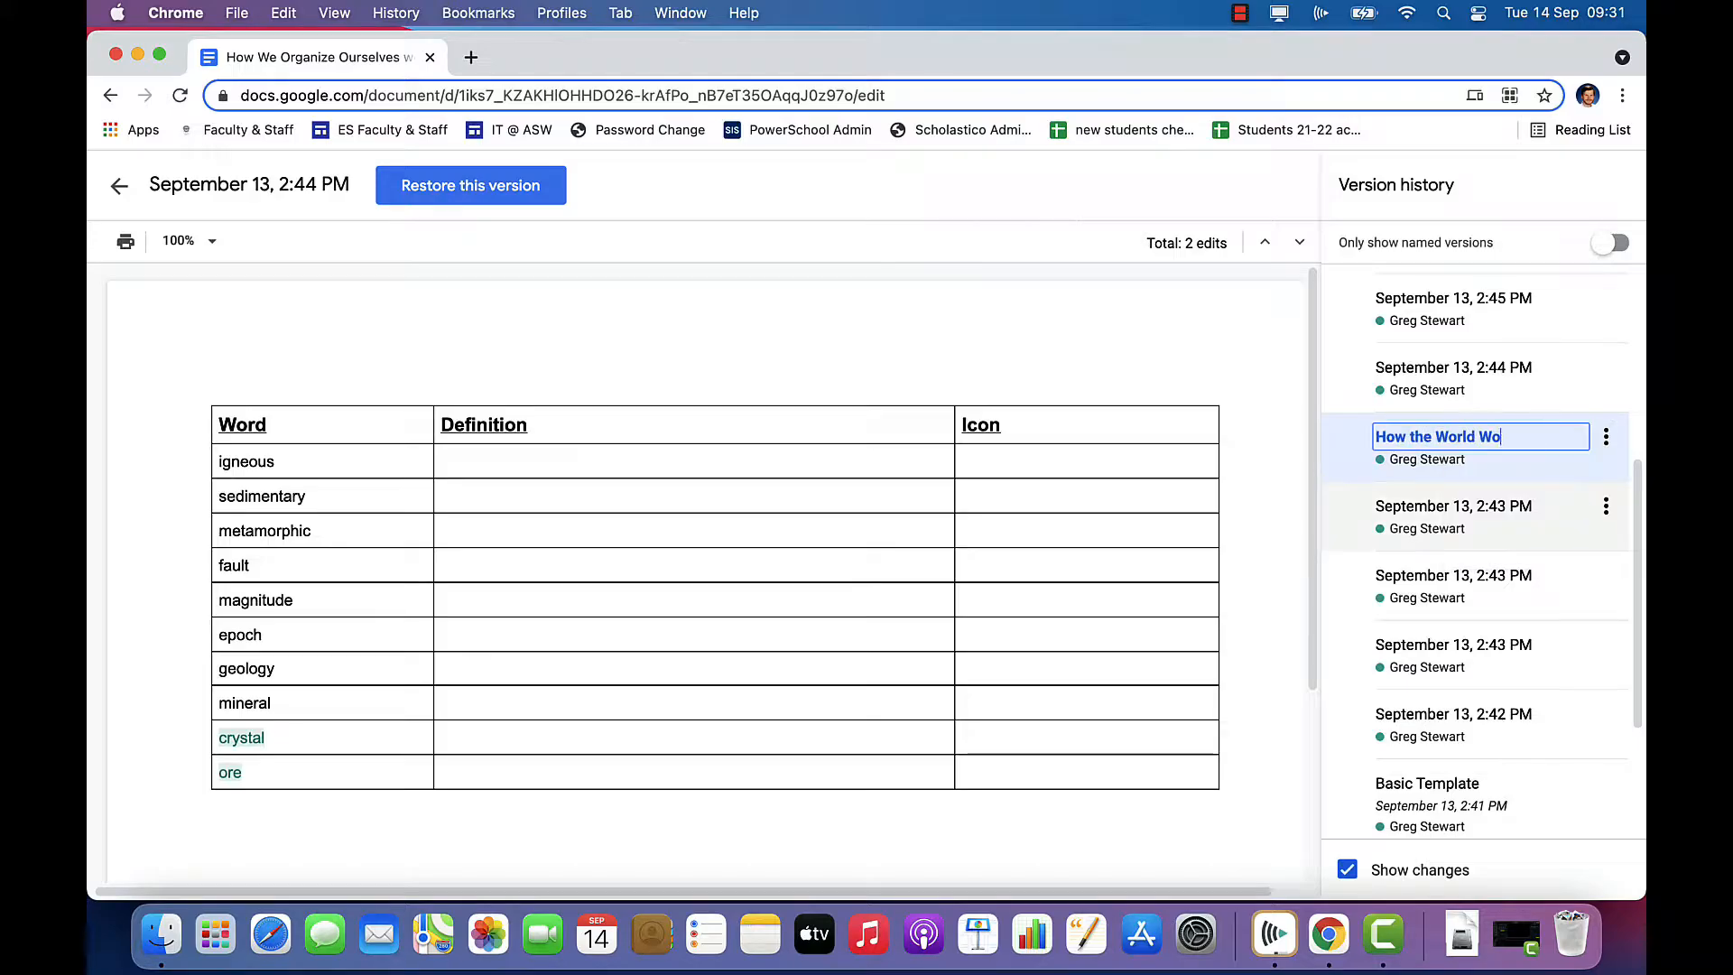
key("Return")
Name the September 13, 2:46 PM version, with the word list from creativity to medium, "How We Express Ourselves".
scroll(1448, 433, "up", 3)
left_click(1445, 367)
scroll(1444, 367, "up", 2)
left_click(1346, 872)
left_click(1346, 872)
left_click(1606, 498)
left_click(1532, 558)
type("How We Express Ourselves")
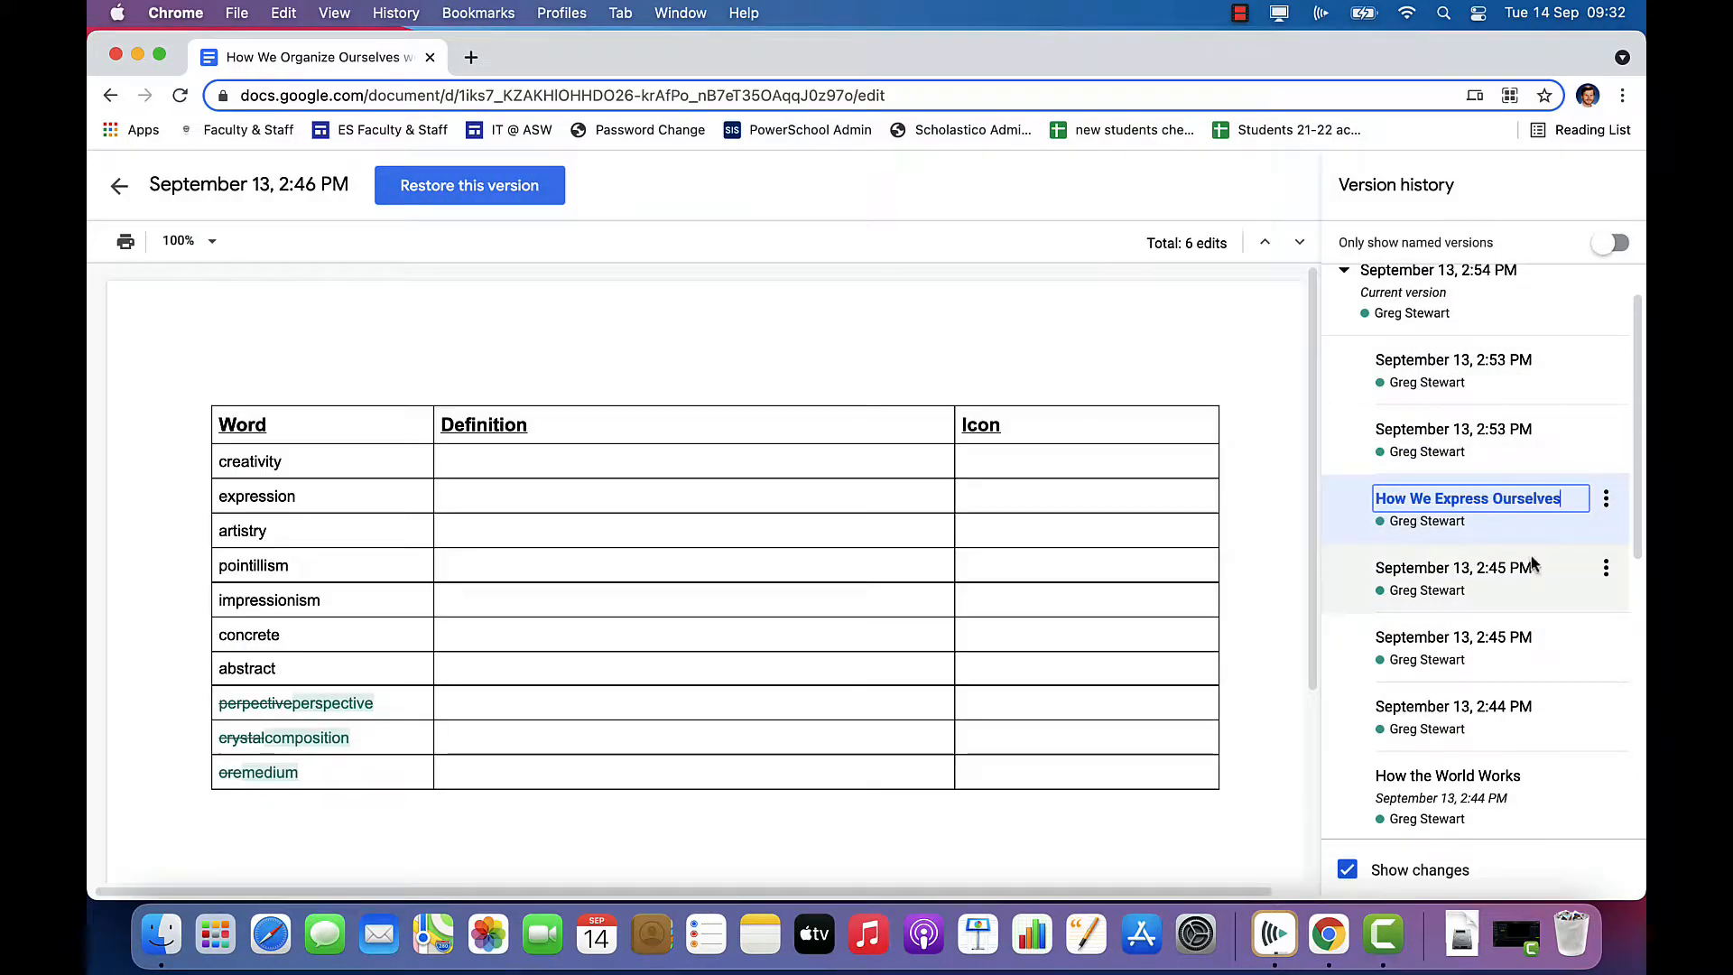
key("Return")
Name the current version from September 13, 2:54 PM "How We Organize Ourselves".
scroll(1532, 562, "up", 2)
left_click(1412, 358)
left_click(1350, 872)
left_click(1349, 871)
left_click(1440, 327)
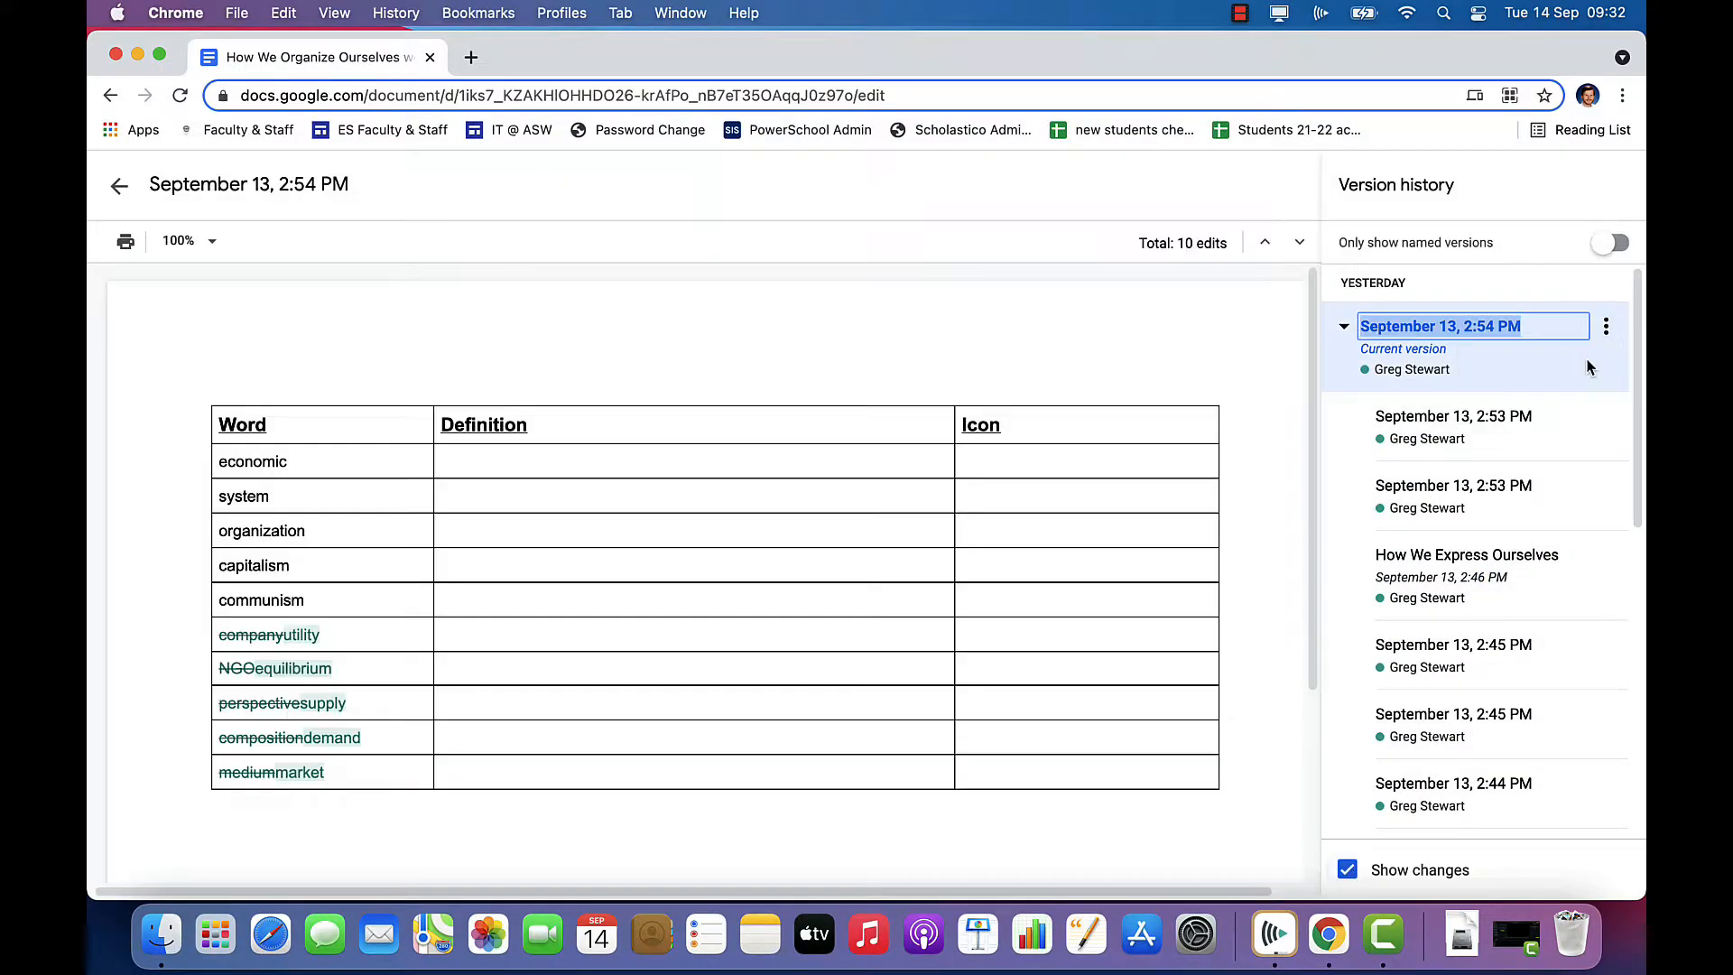
type("How We Organize Ourselves")
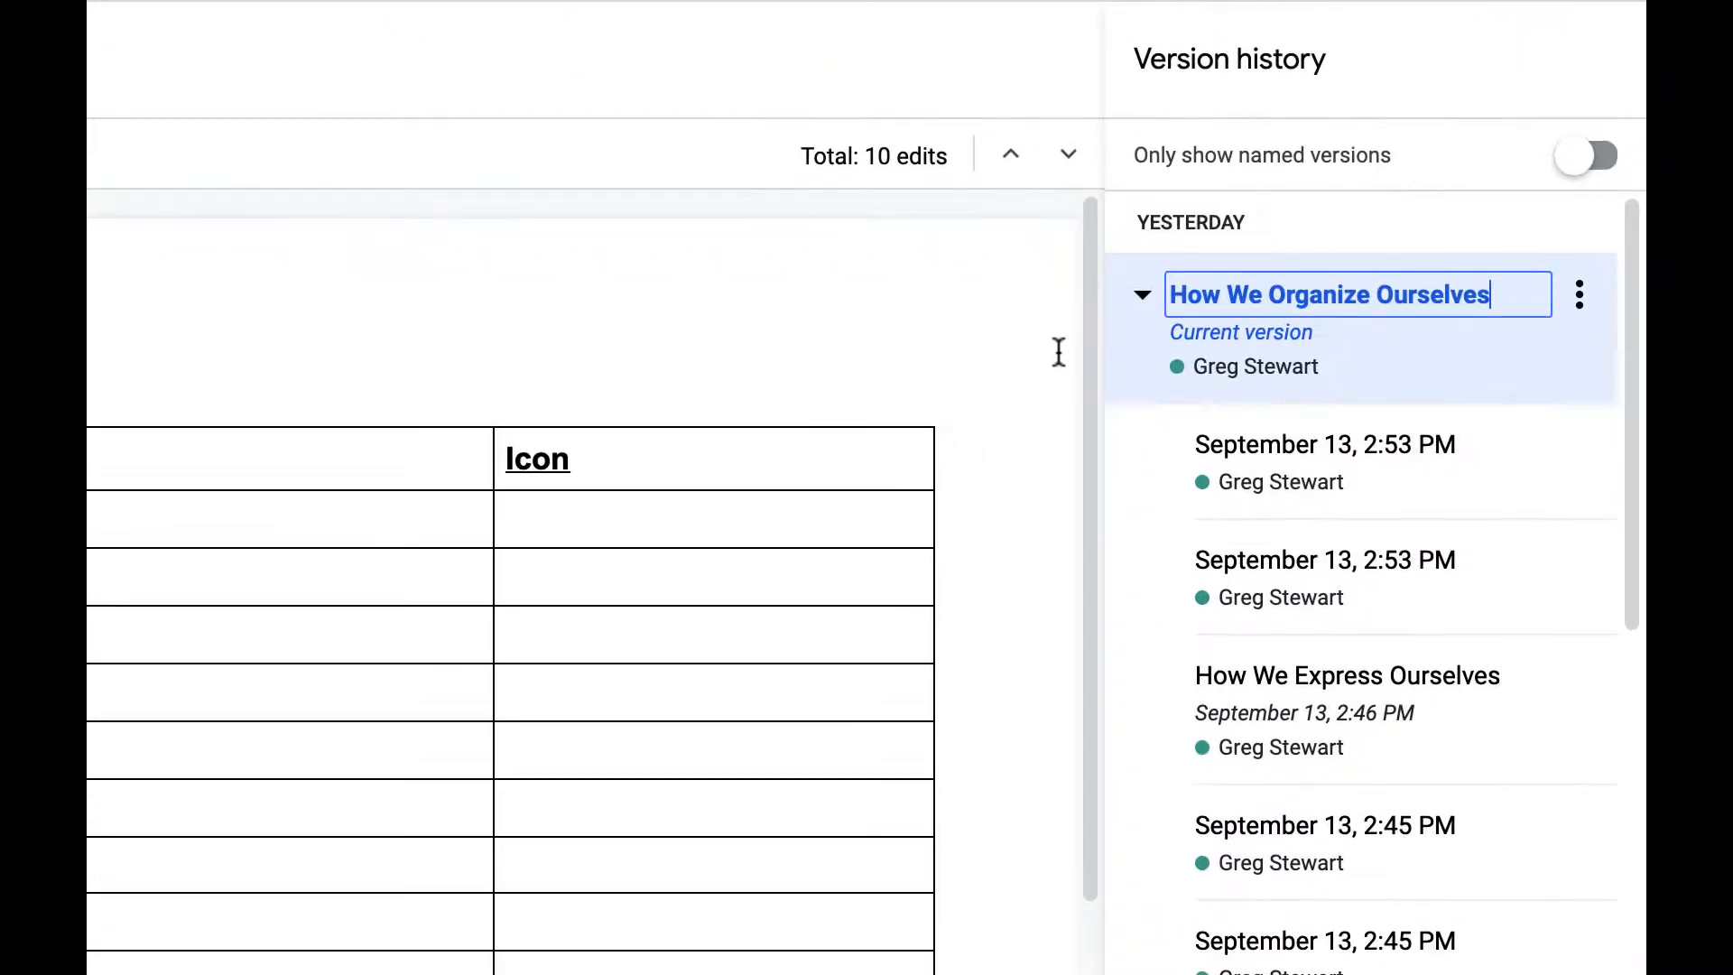
key("Return")
Limit the version history to named versions and preview Basic Template without change highlighting.
left_click(1585, 167)
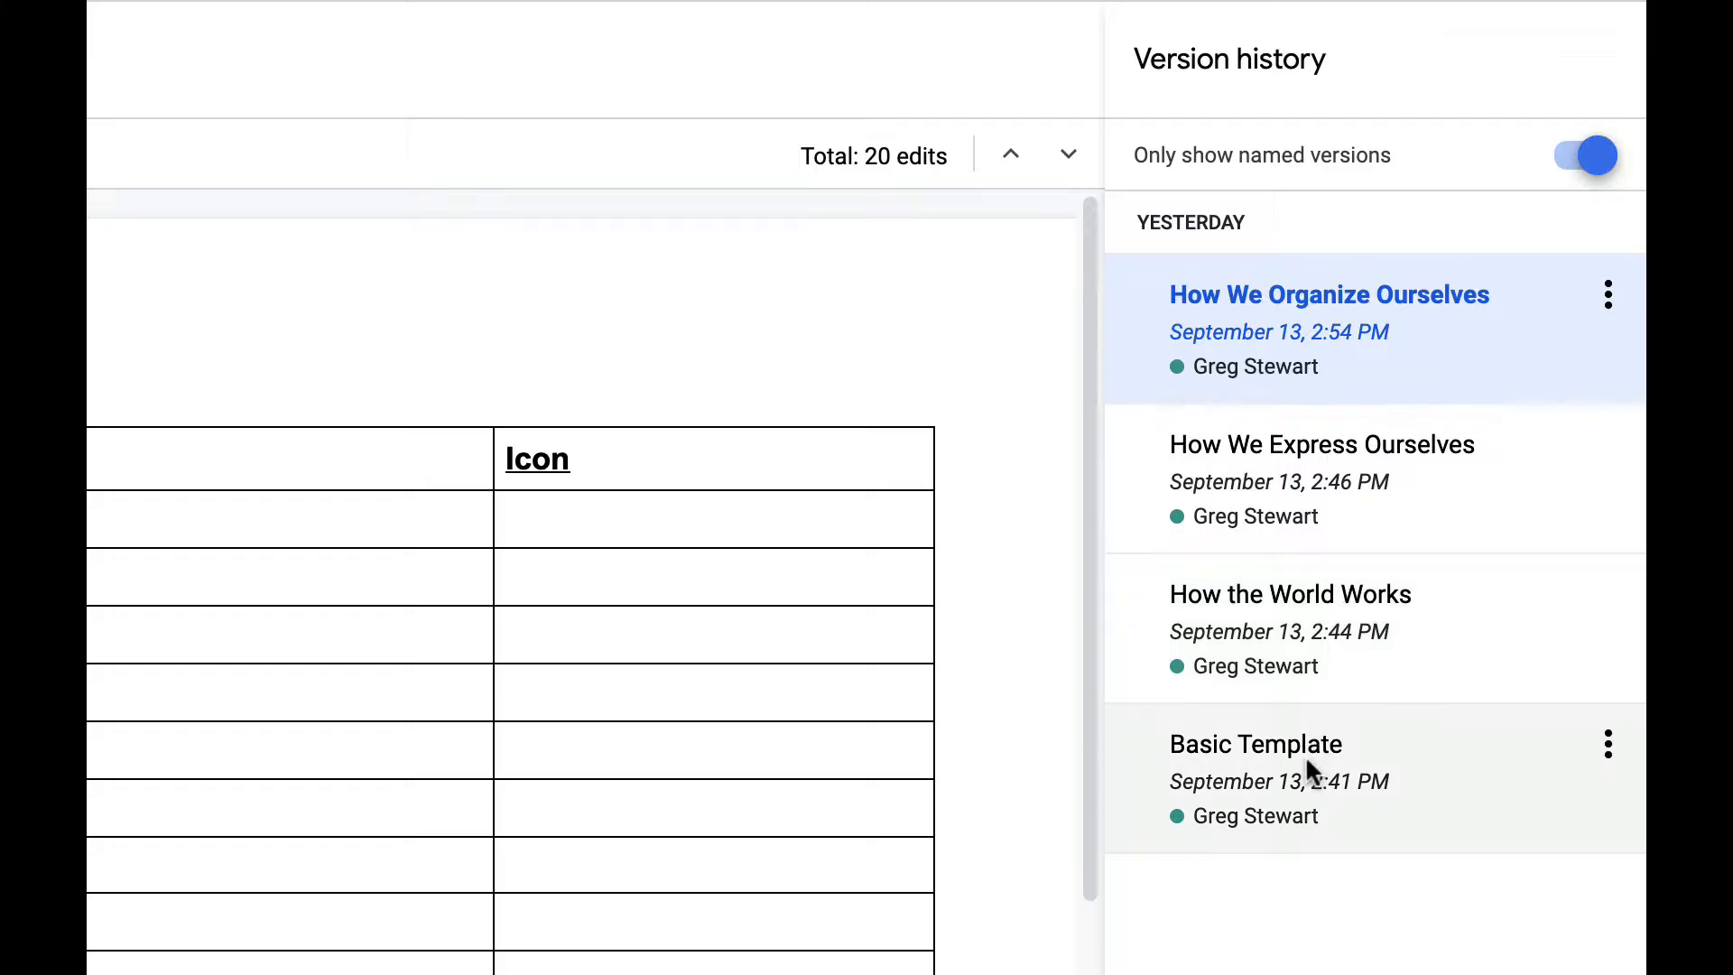
left_click(1306, 755)
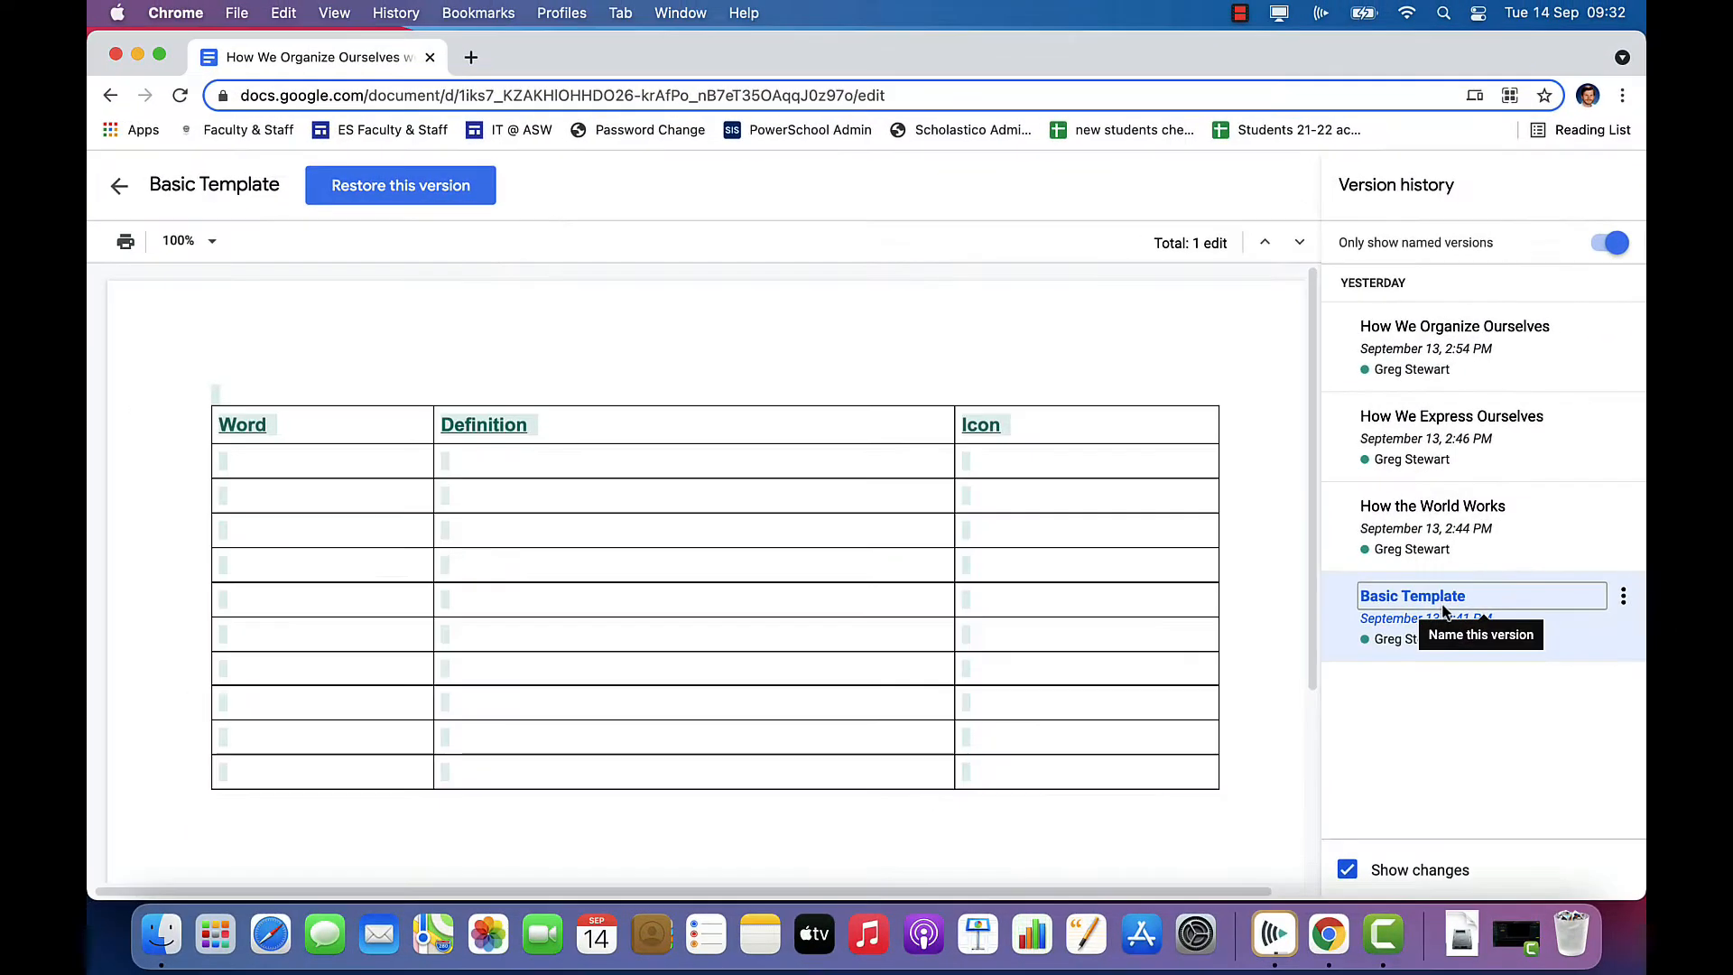
left_click(1346, 872)
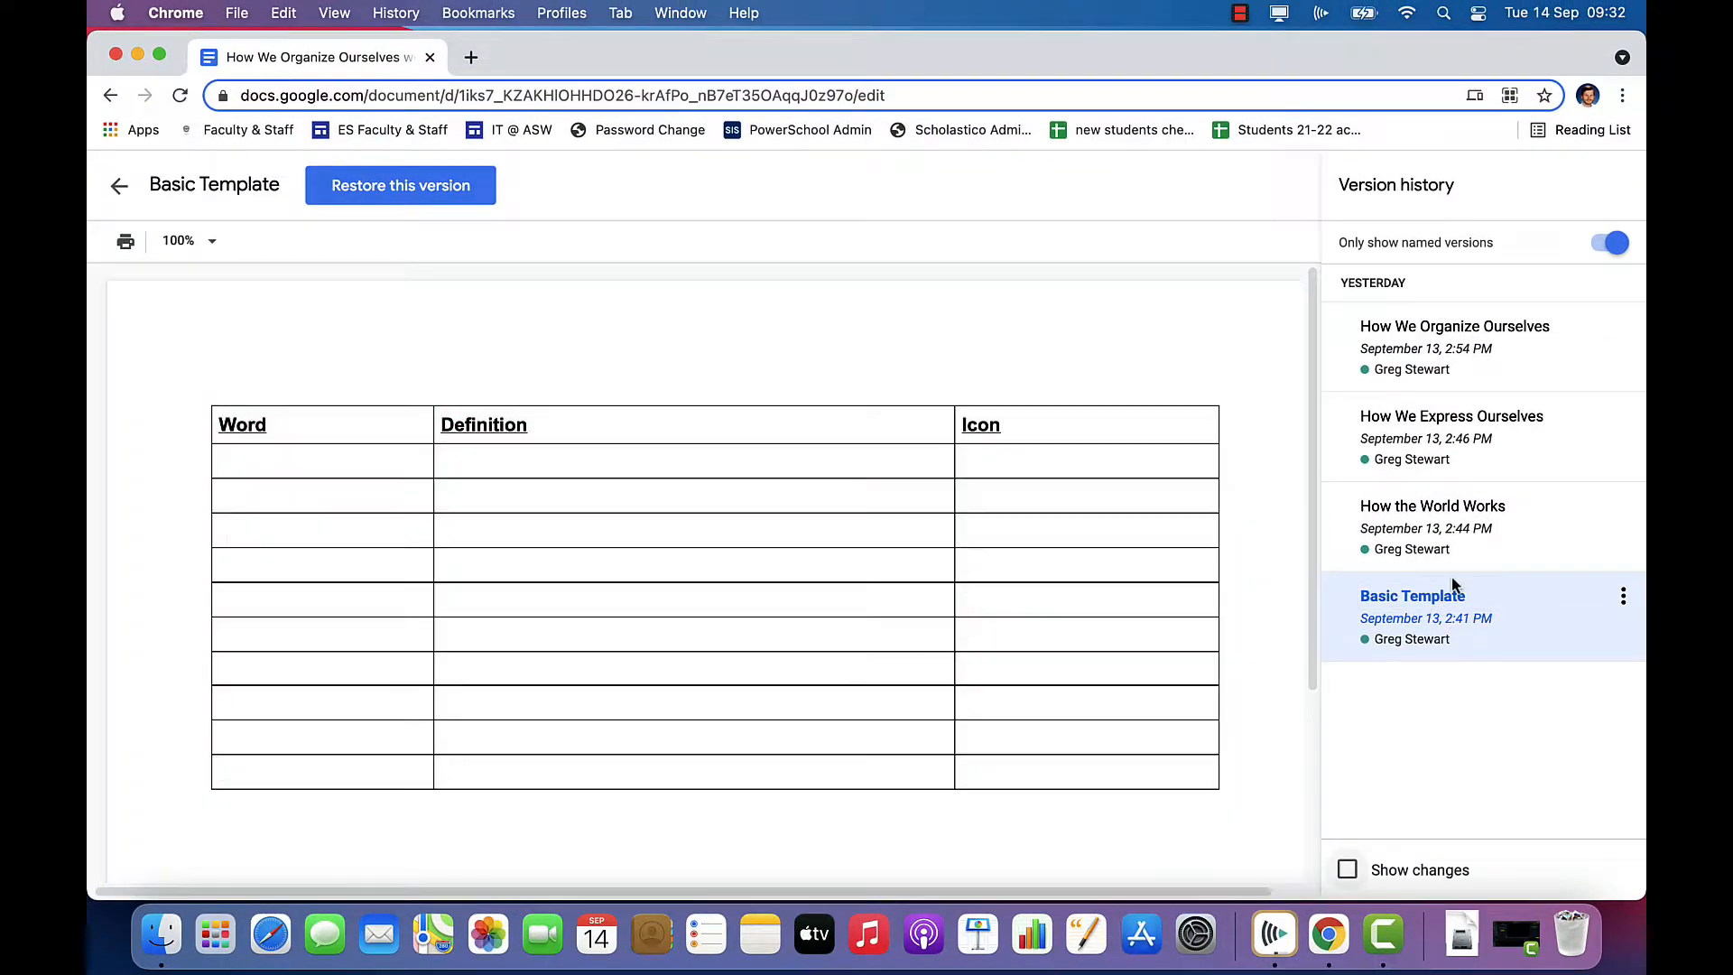
Preview the How the World Works, How We Express Ourselves and How We Organize Ourselves versions and check the actions available for the last one.
left_click(1442, 527)
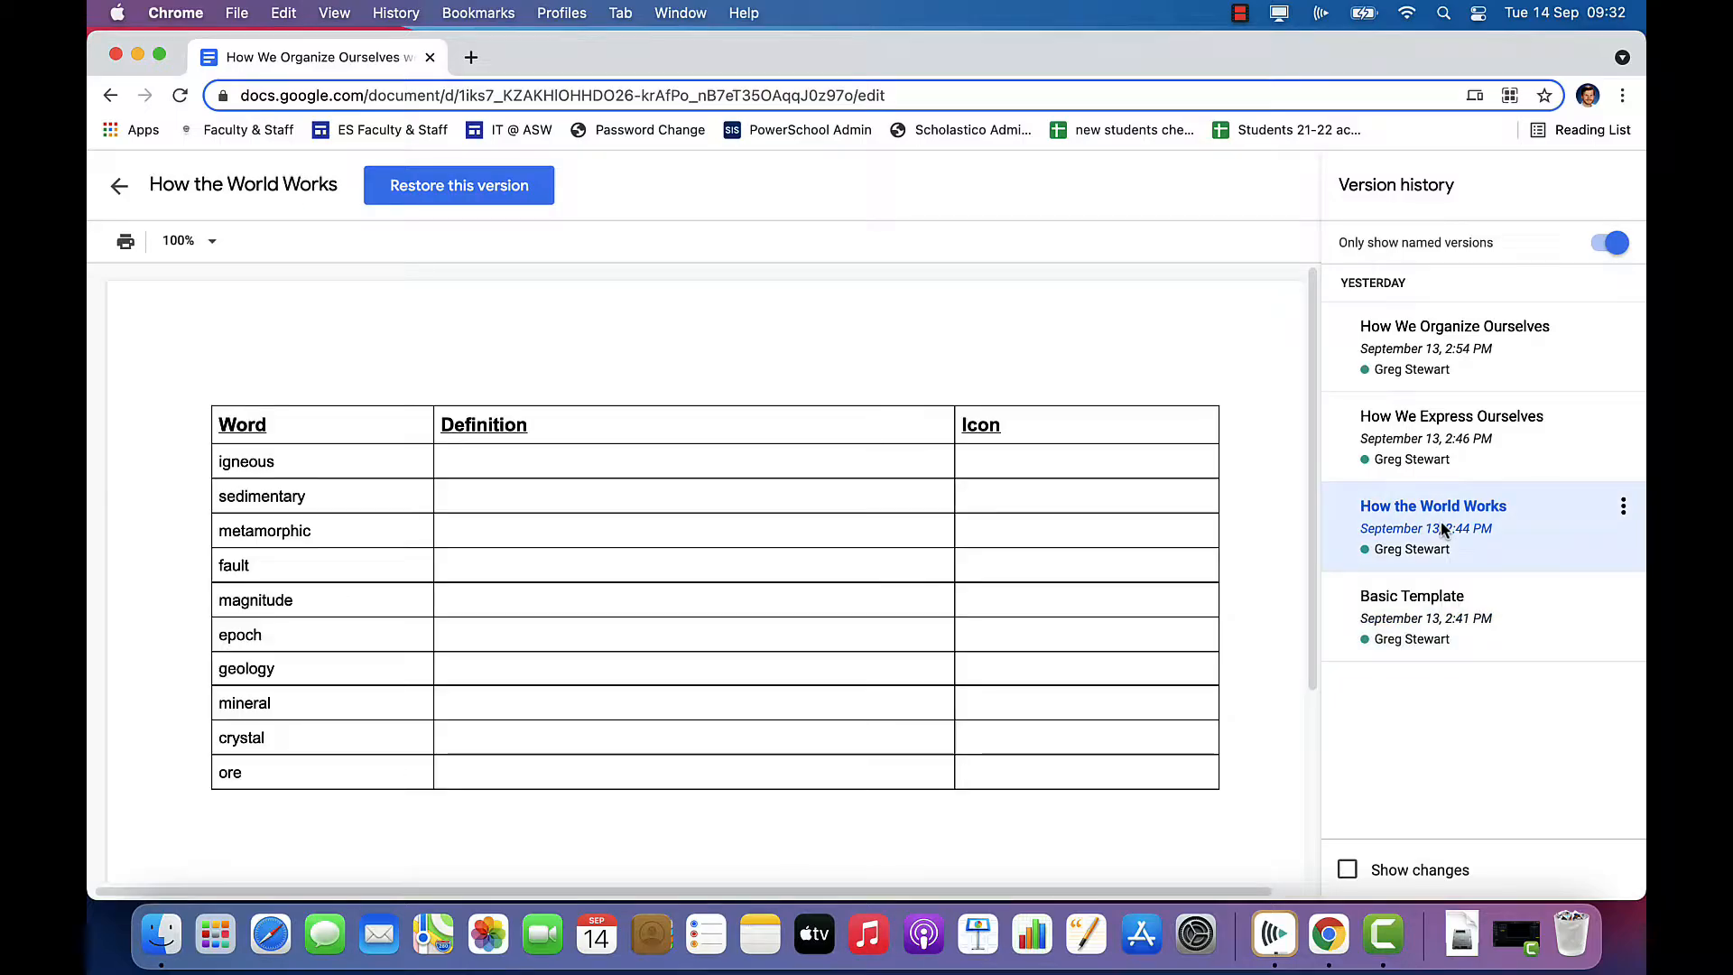
left_click(1430, 440)
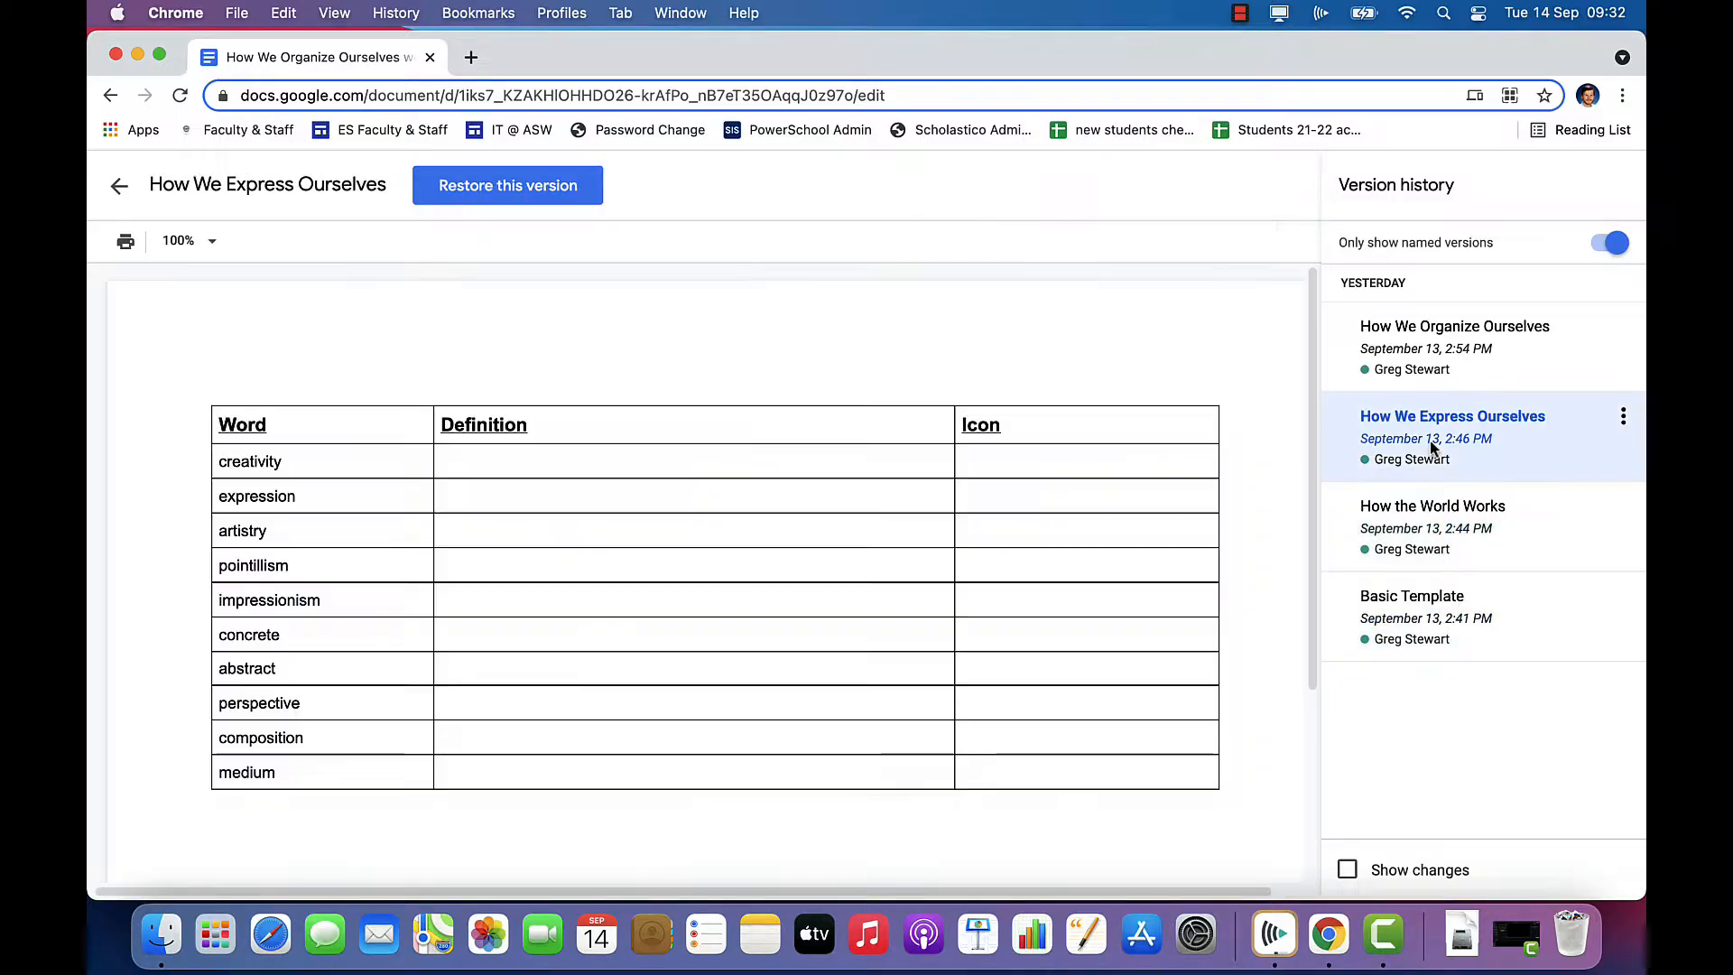
left_click(1428, 361)
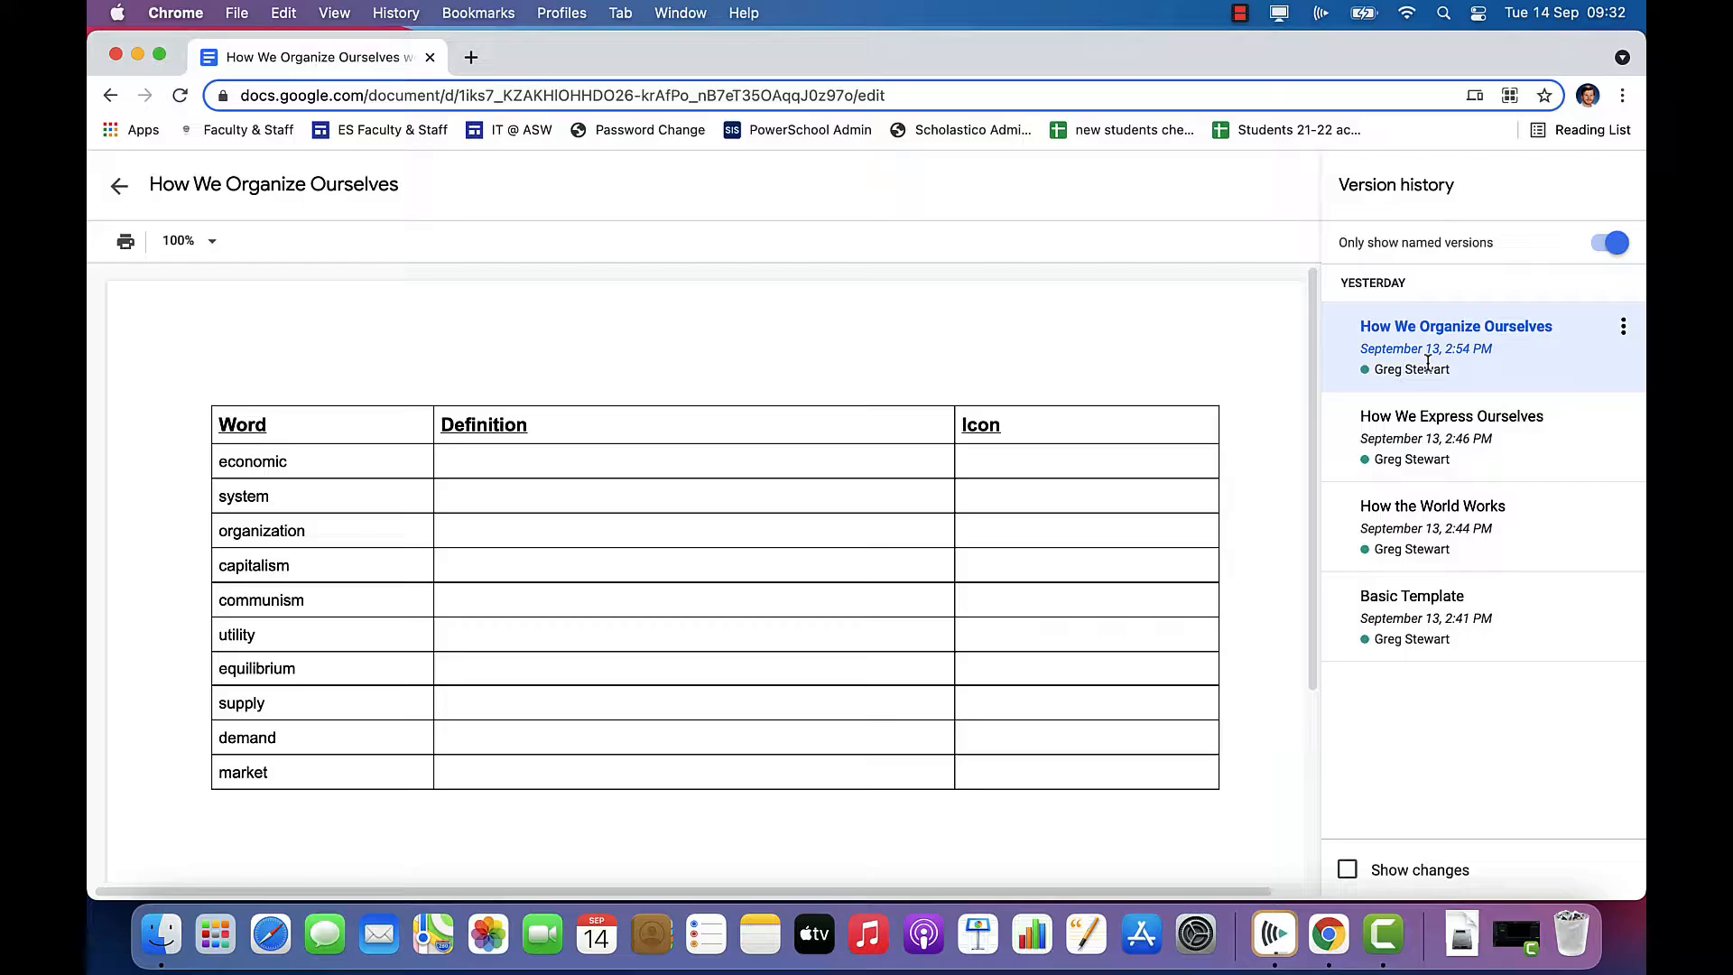
left_click(1623, 327)
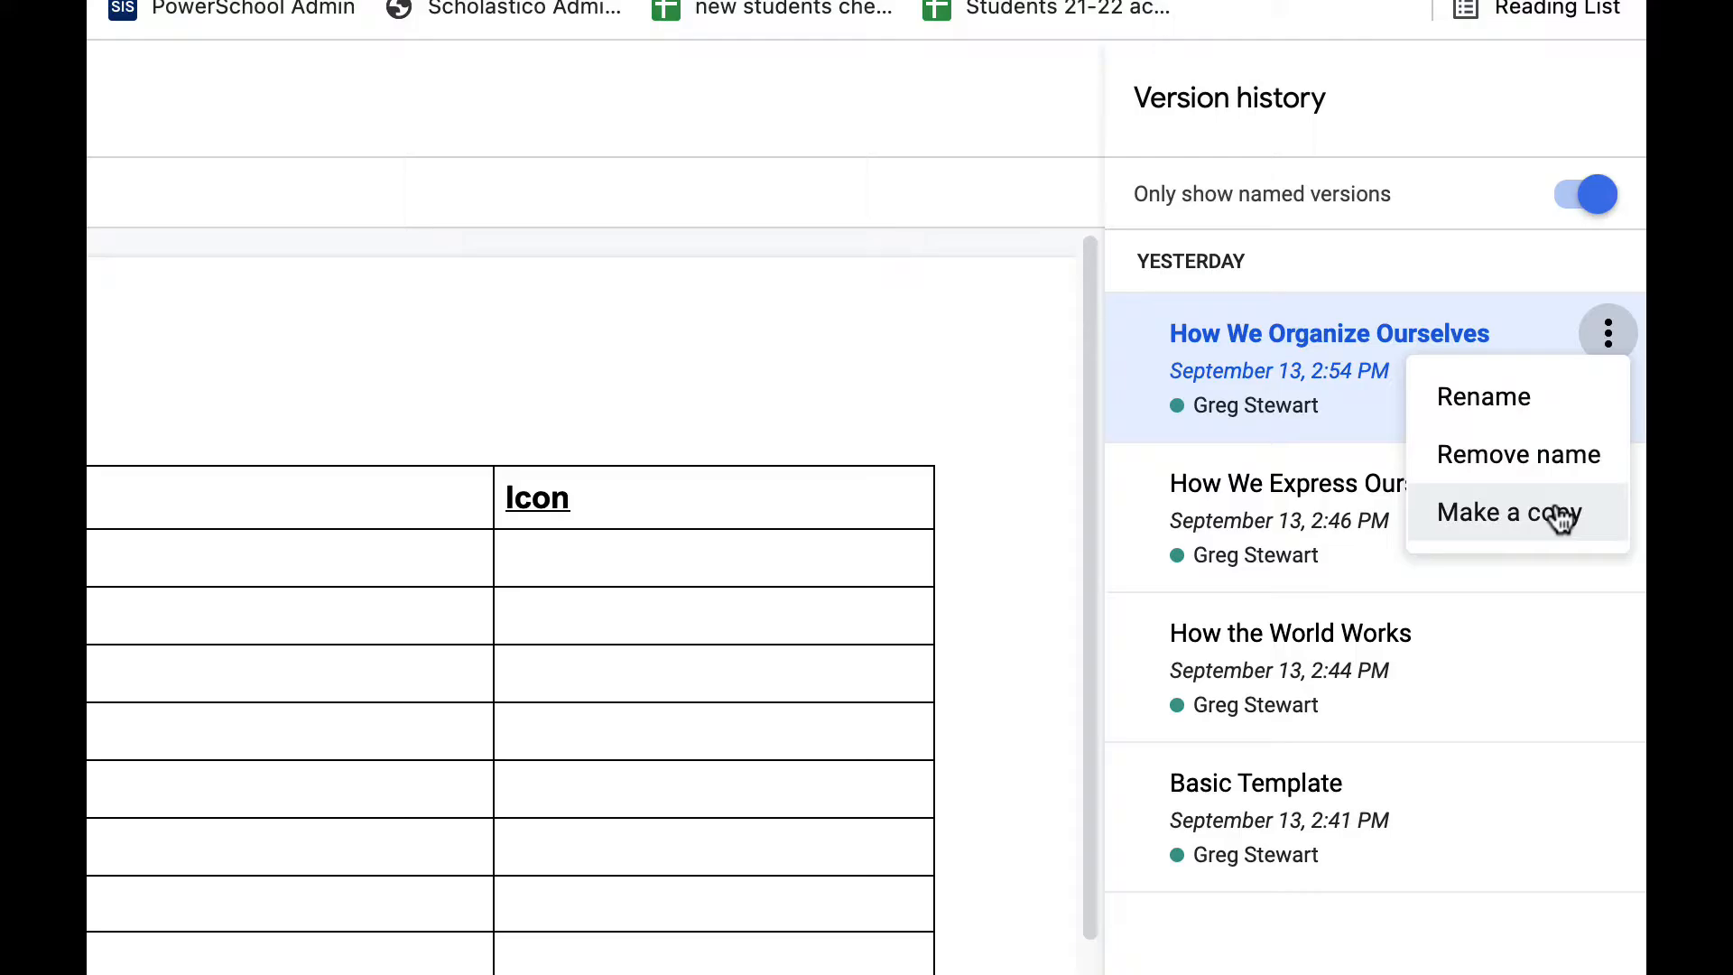
left_click(1308, 541)
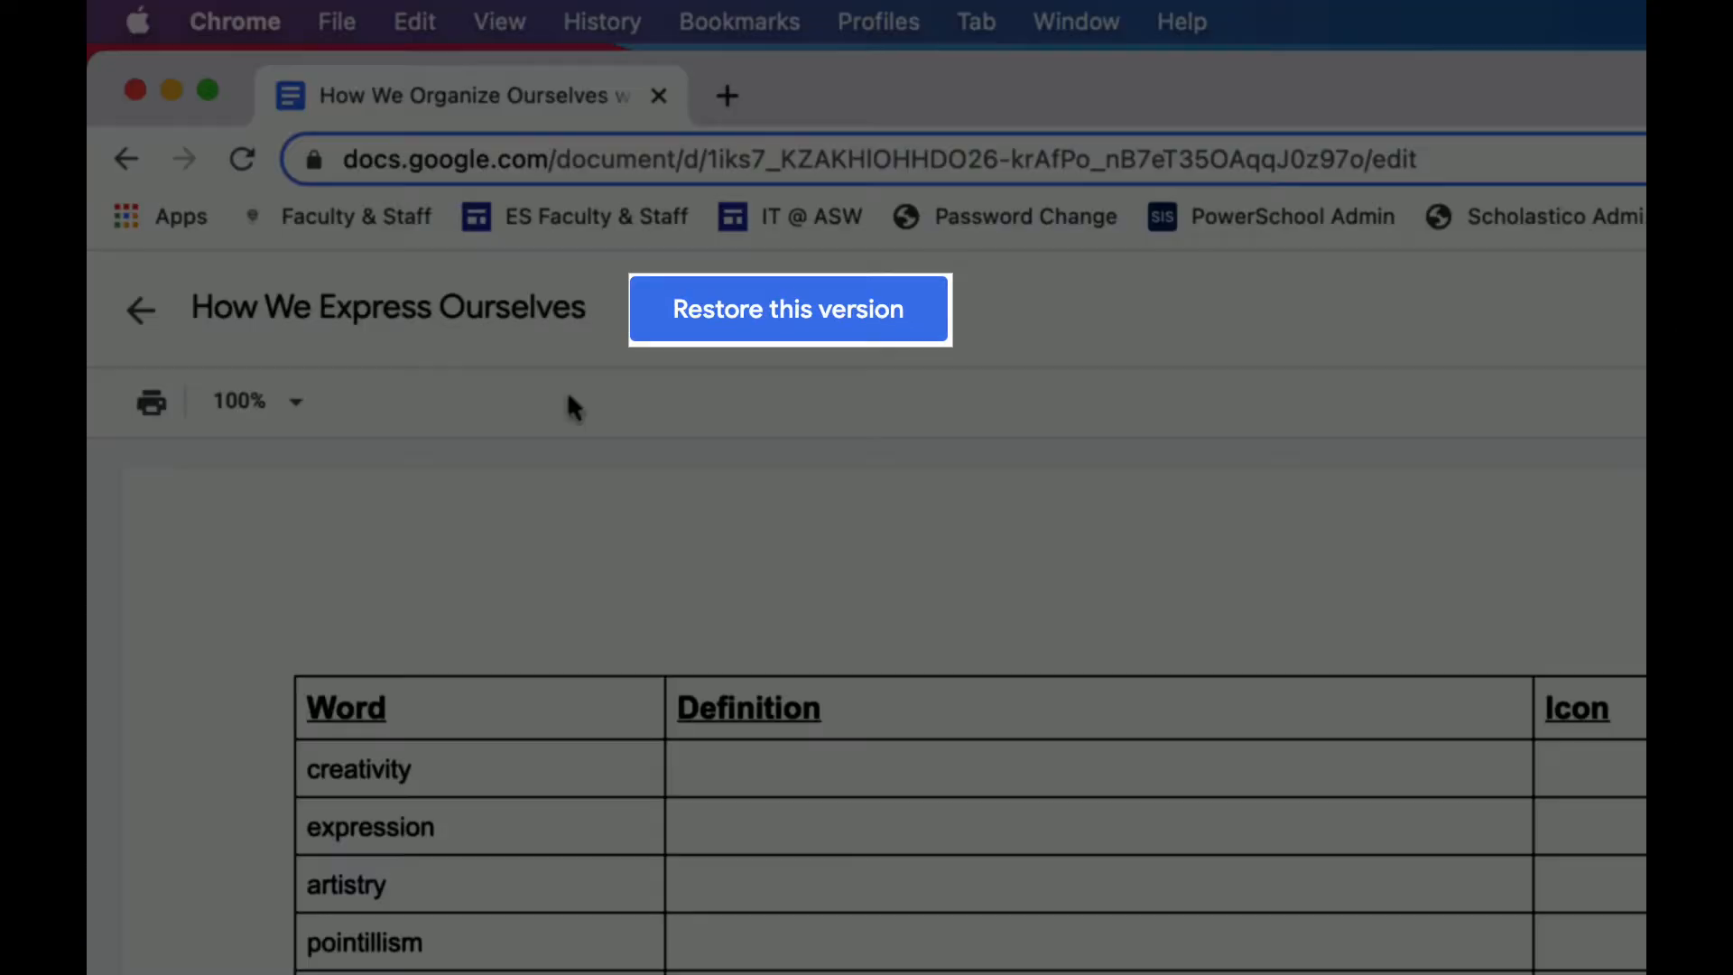
Leave the version history without restoring and rename the document "Word Lists 2021-22".
left_click(139, 309)
left_click(480, 290)
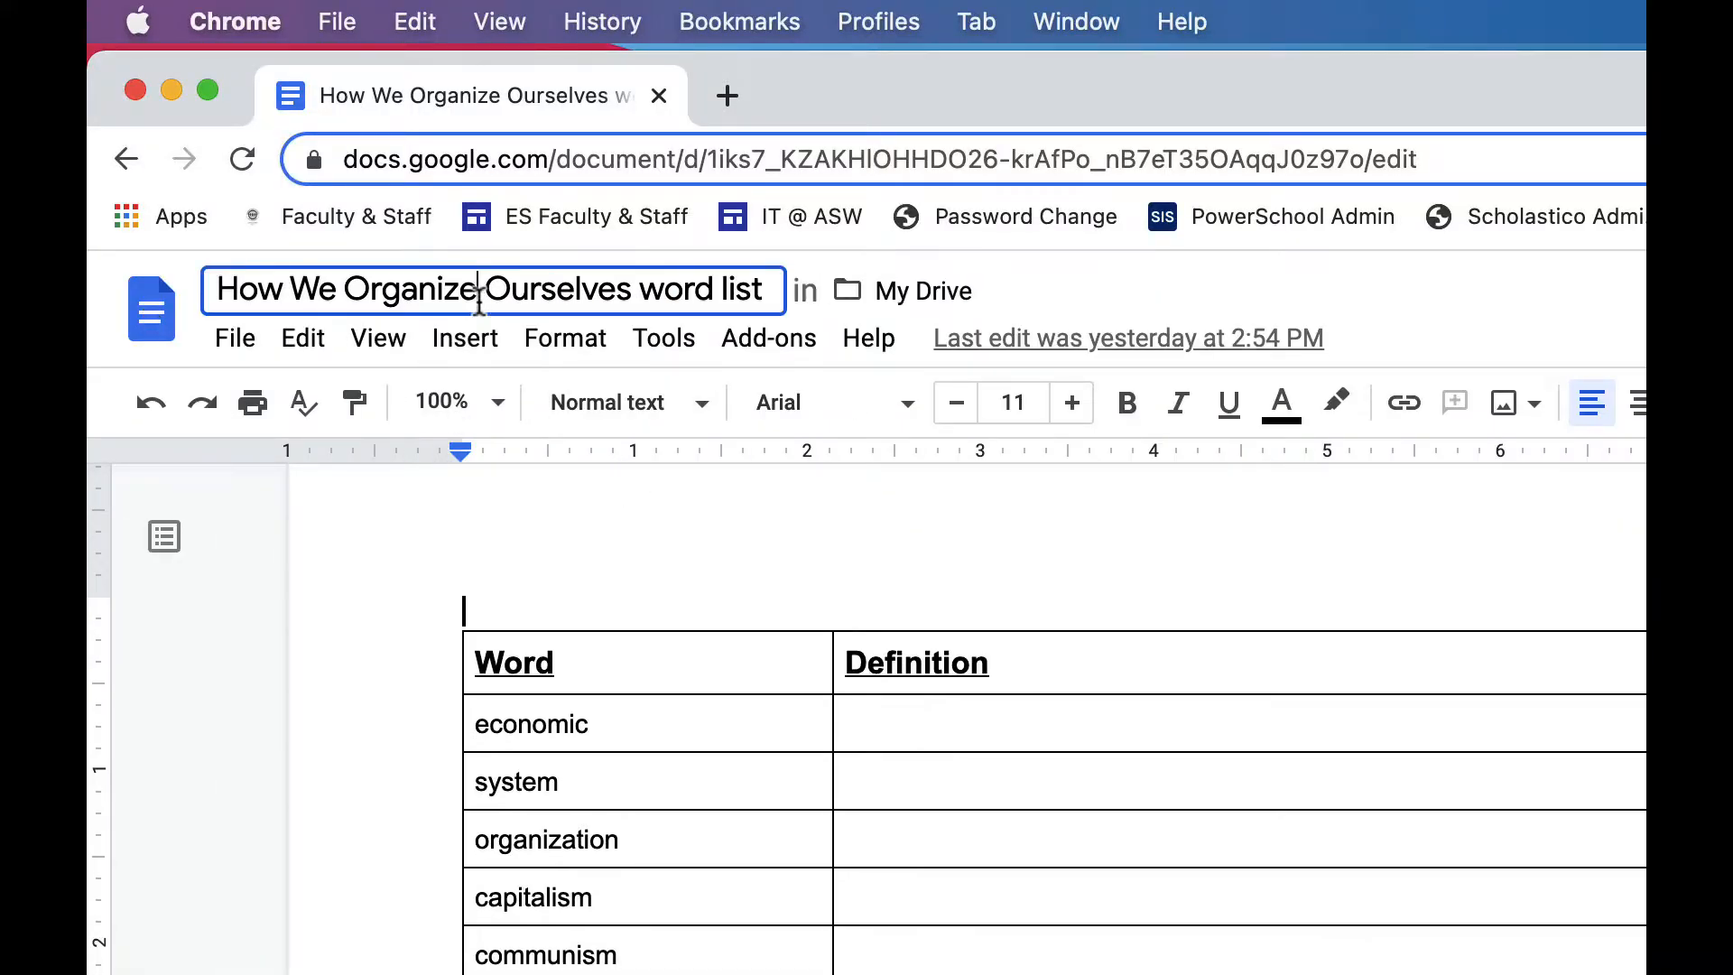
key("super+a")
type("Word List")
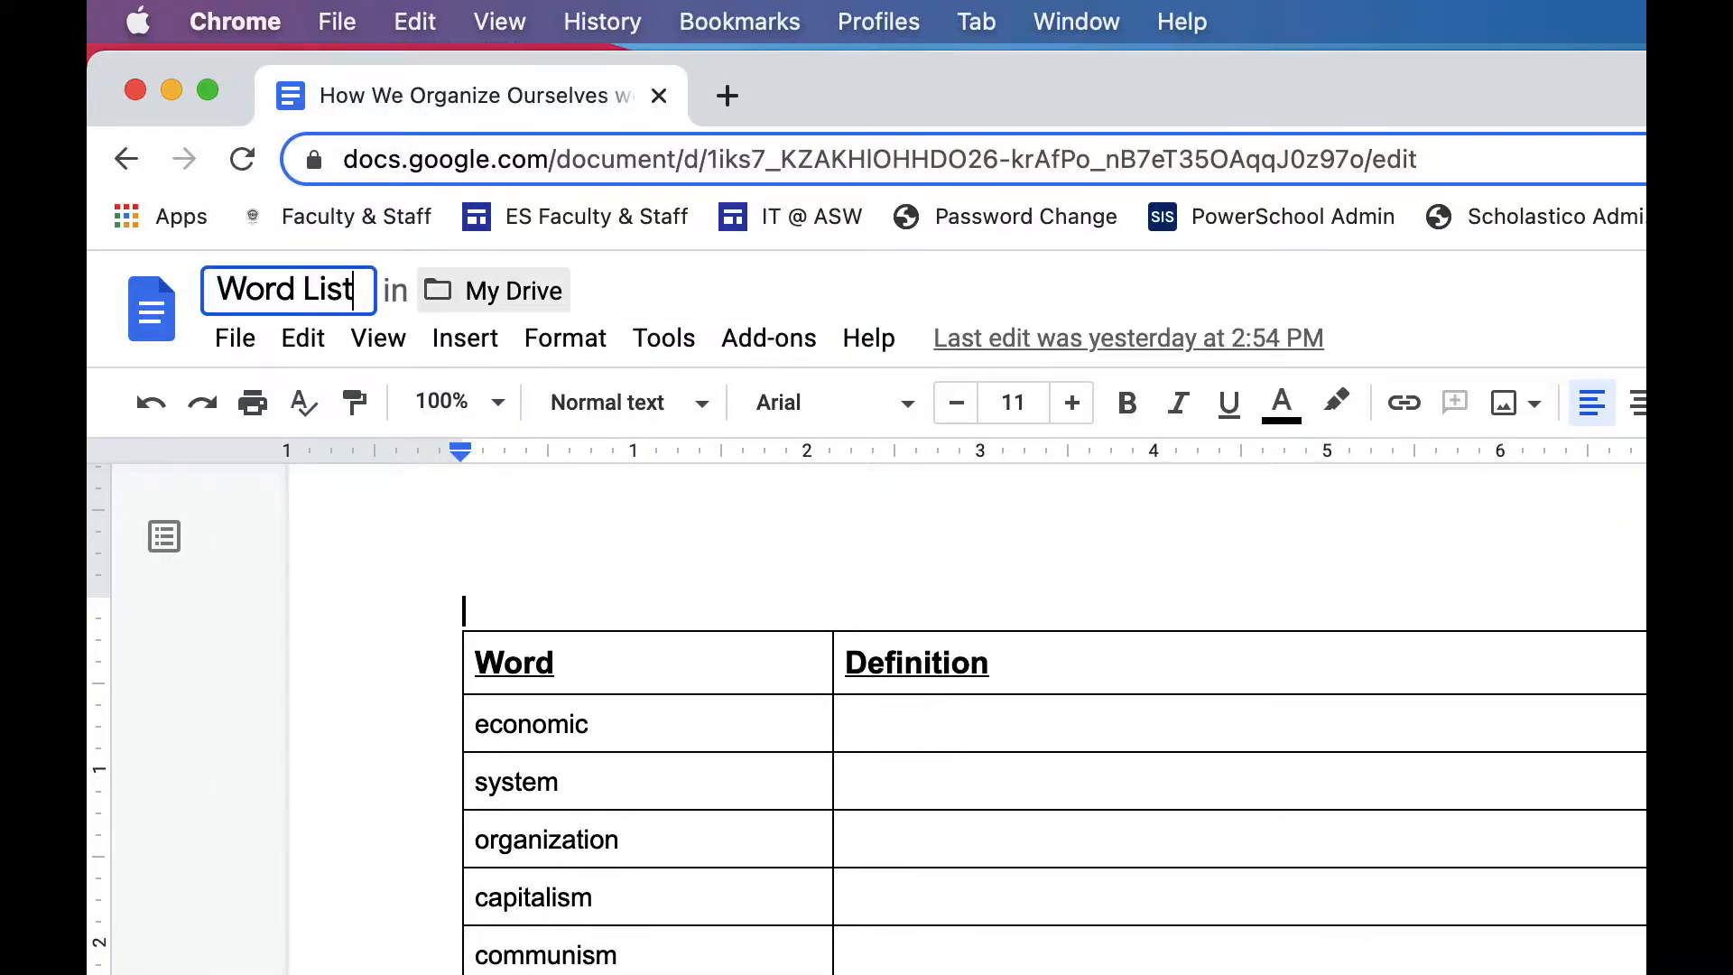
type("s 2021-22")
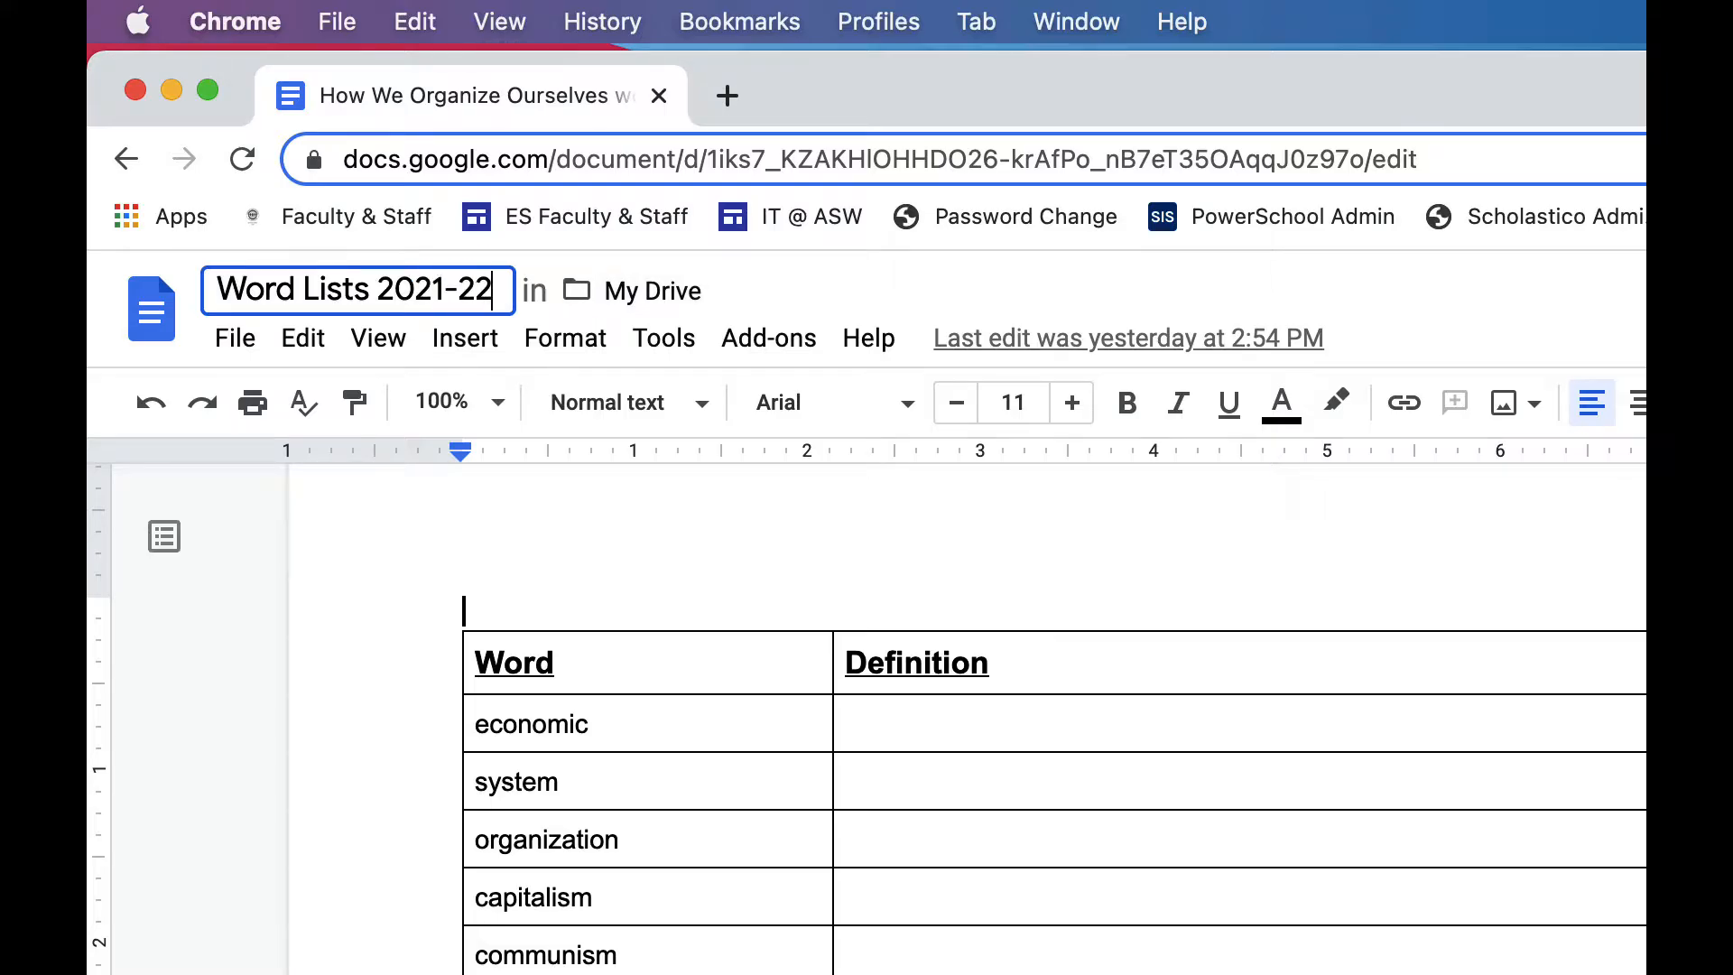
left_click(677, 728)
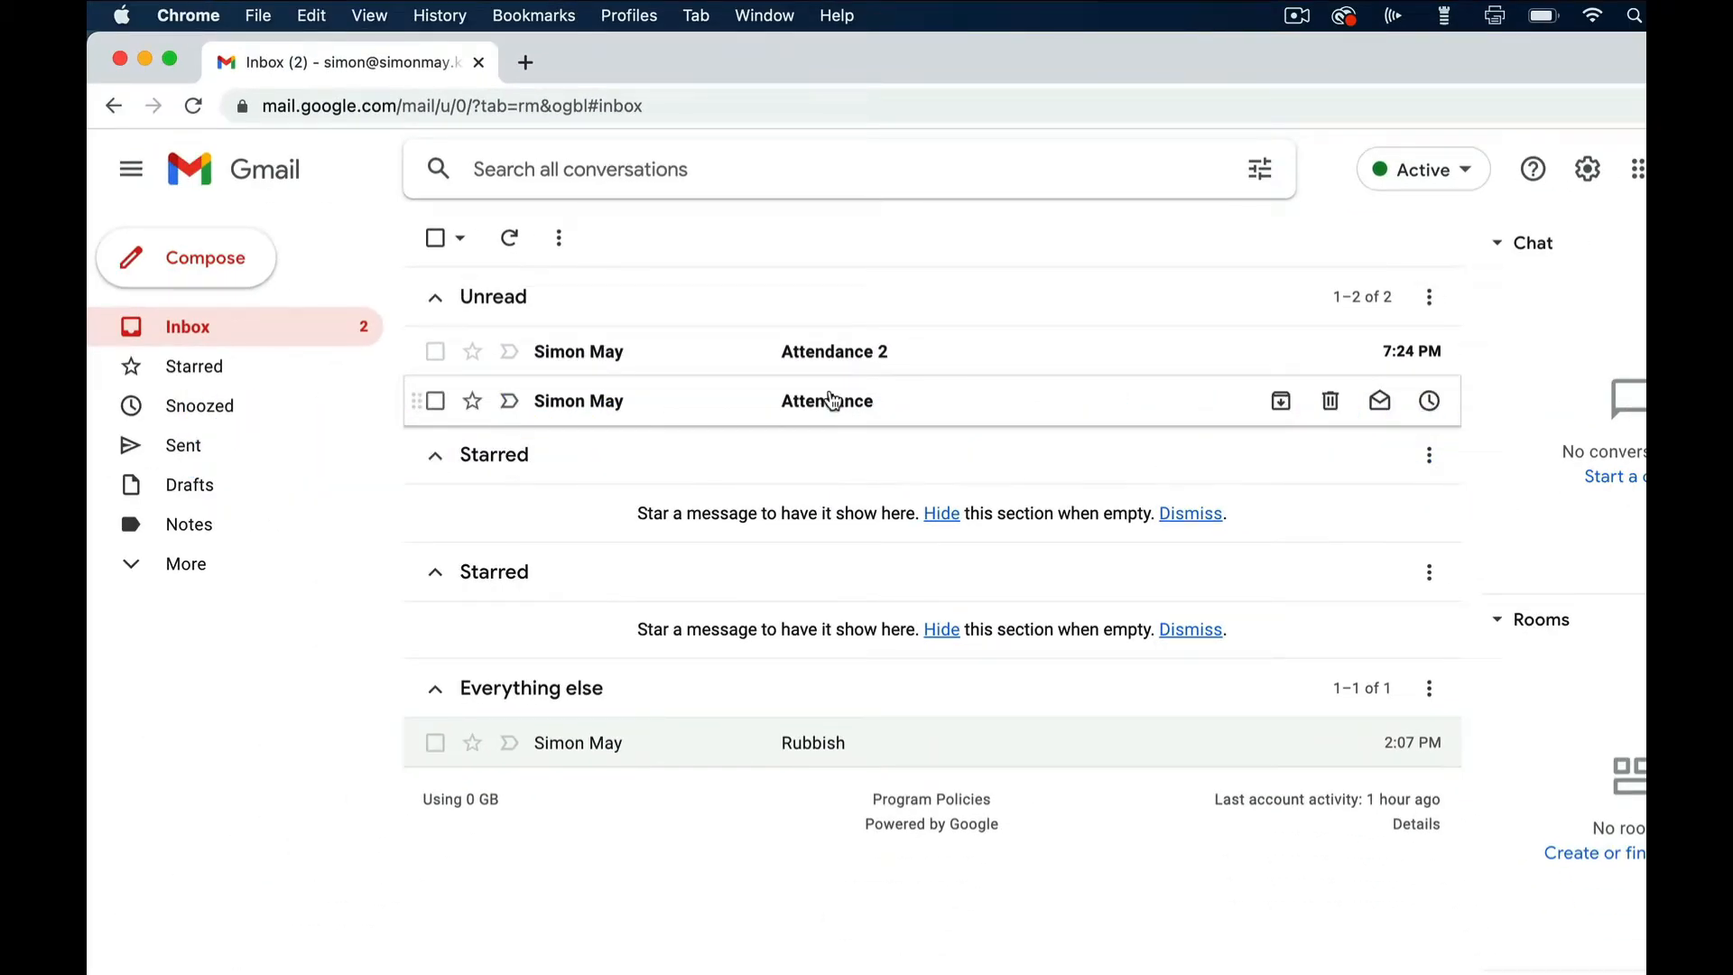
Start a filter from the Attendance message, clear its sender criterion, match the subject "Attendance" instead and continue to the filter actions.
left_click(831, 400)
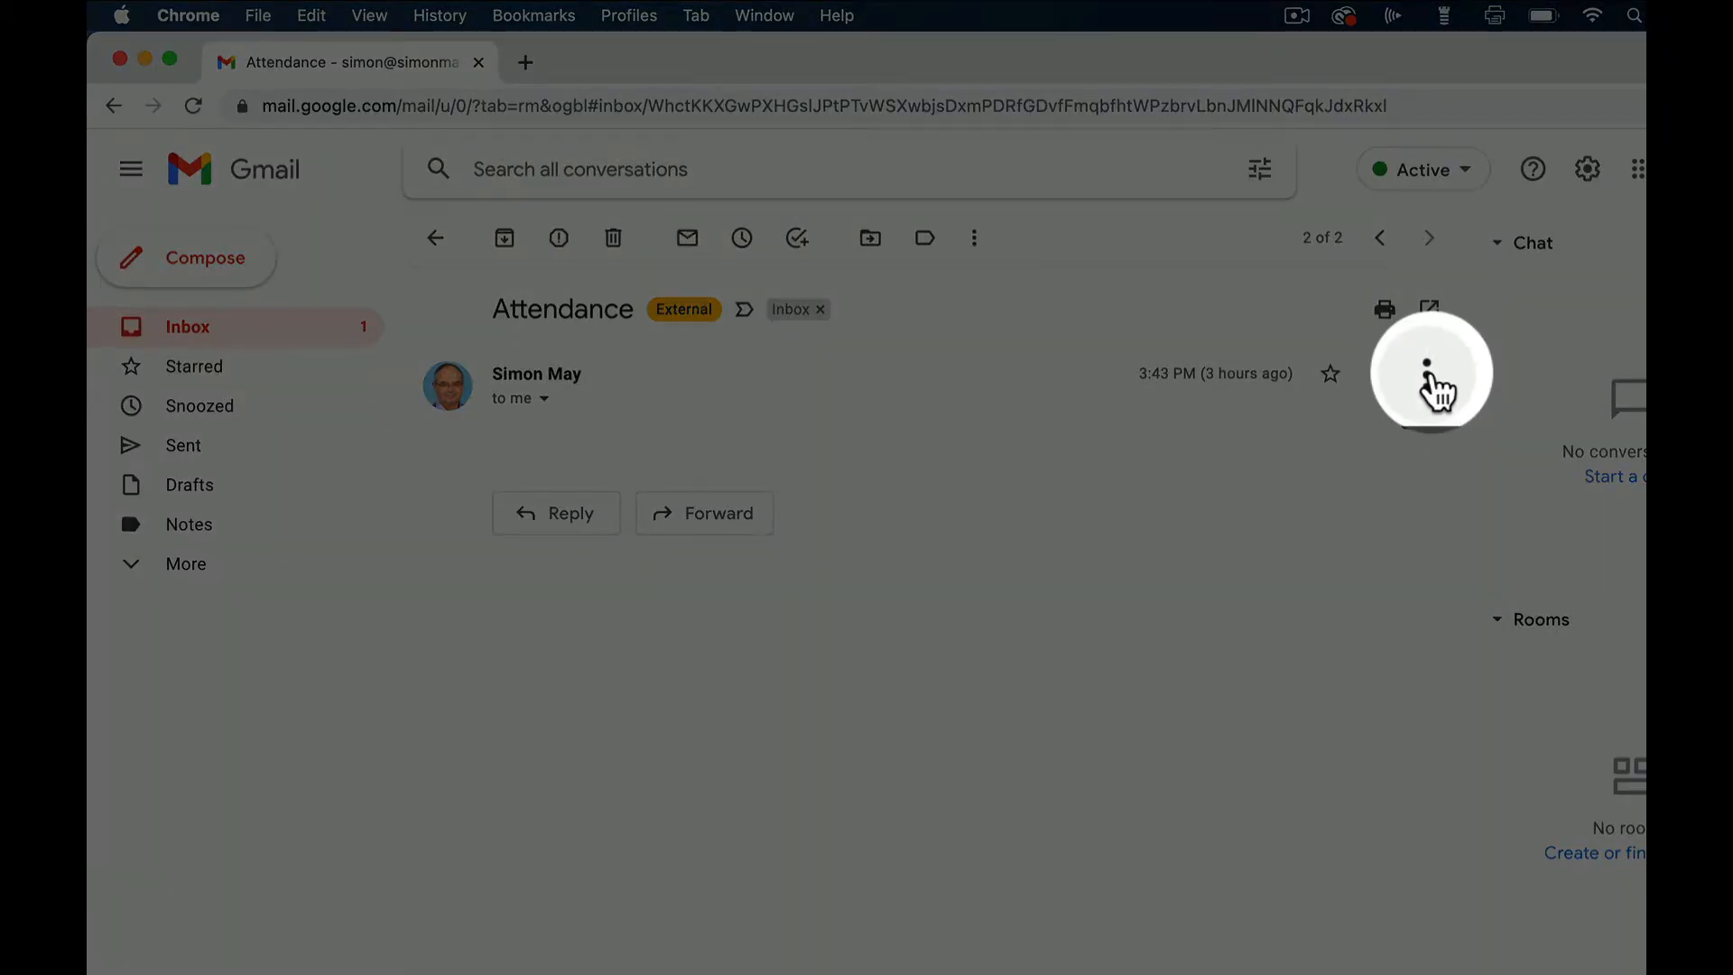
left_click(1428, 372)
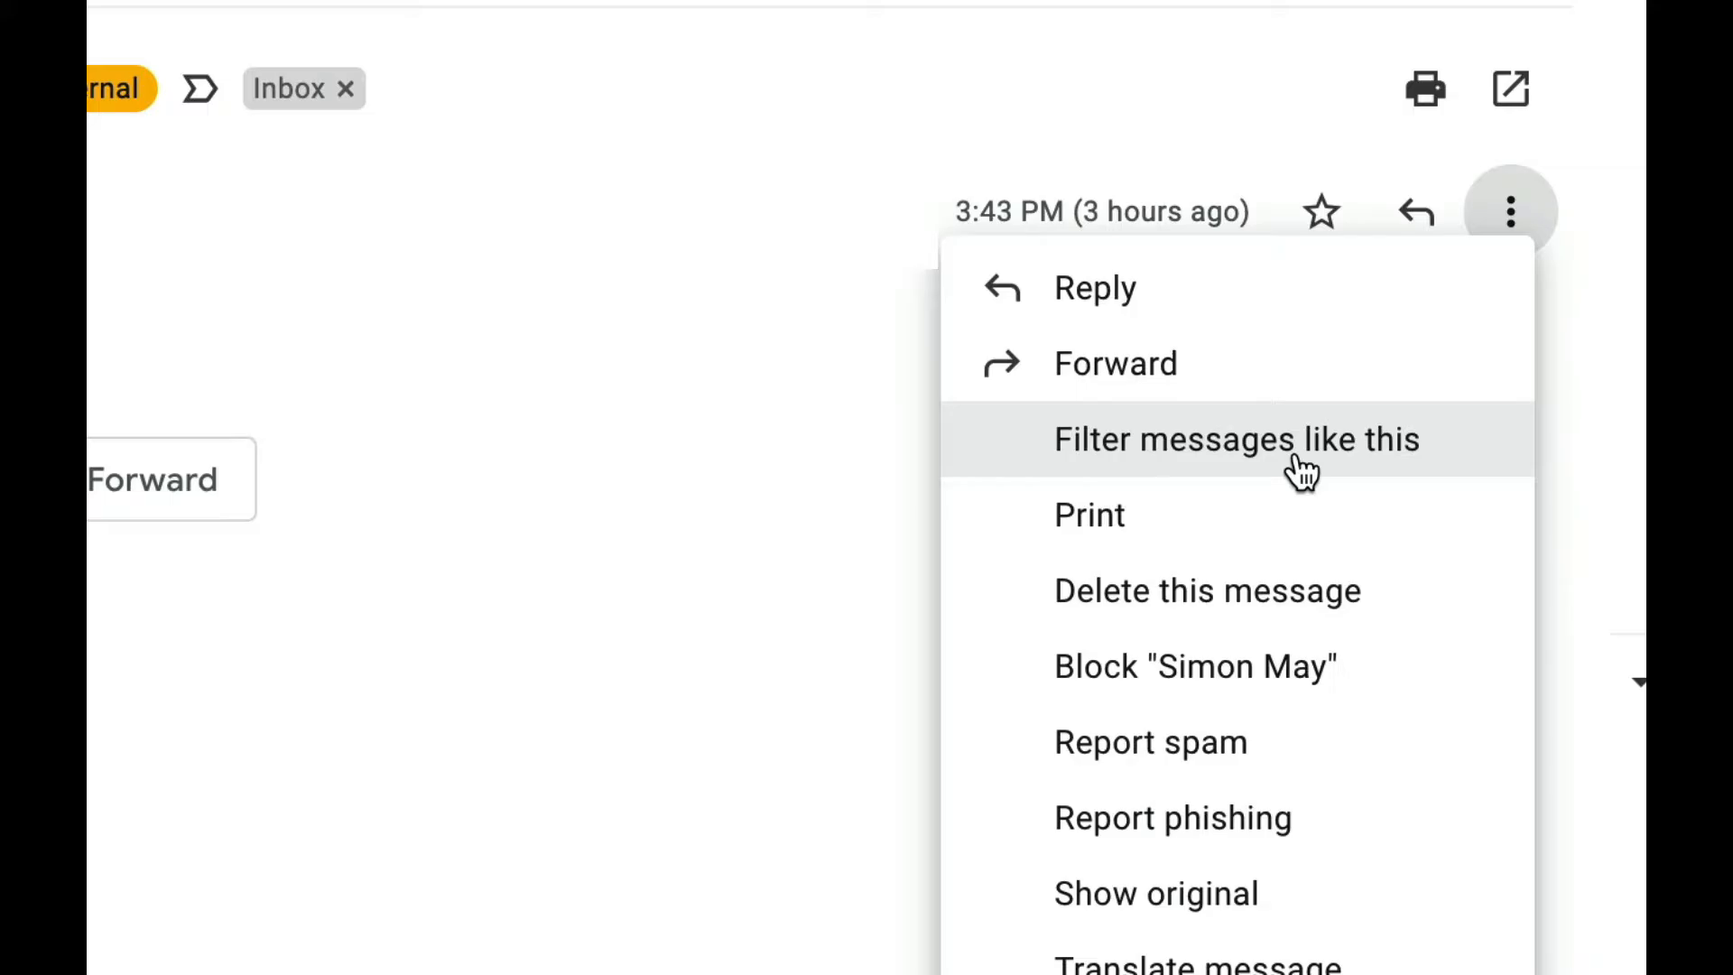
left_click(1300, 470)
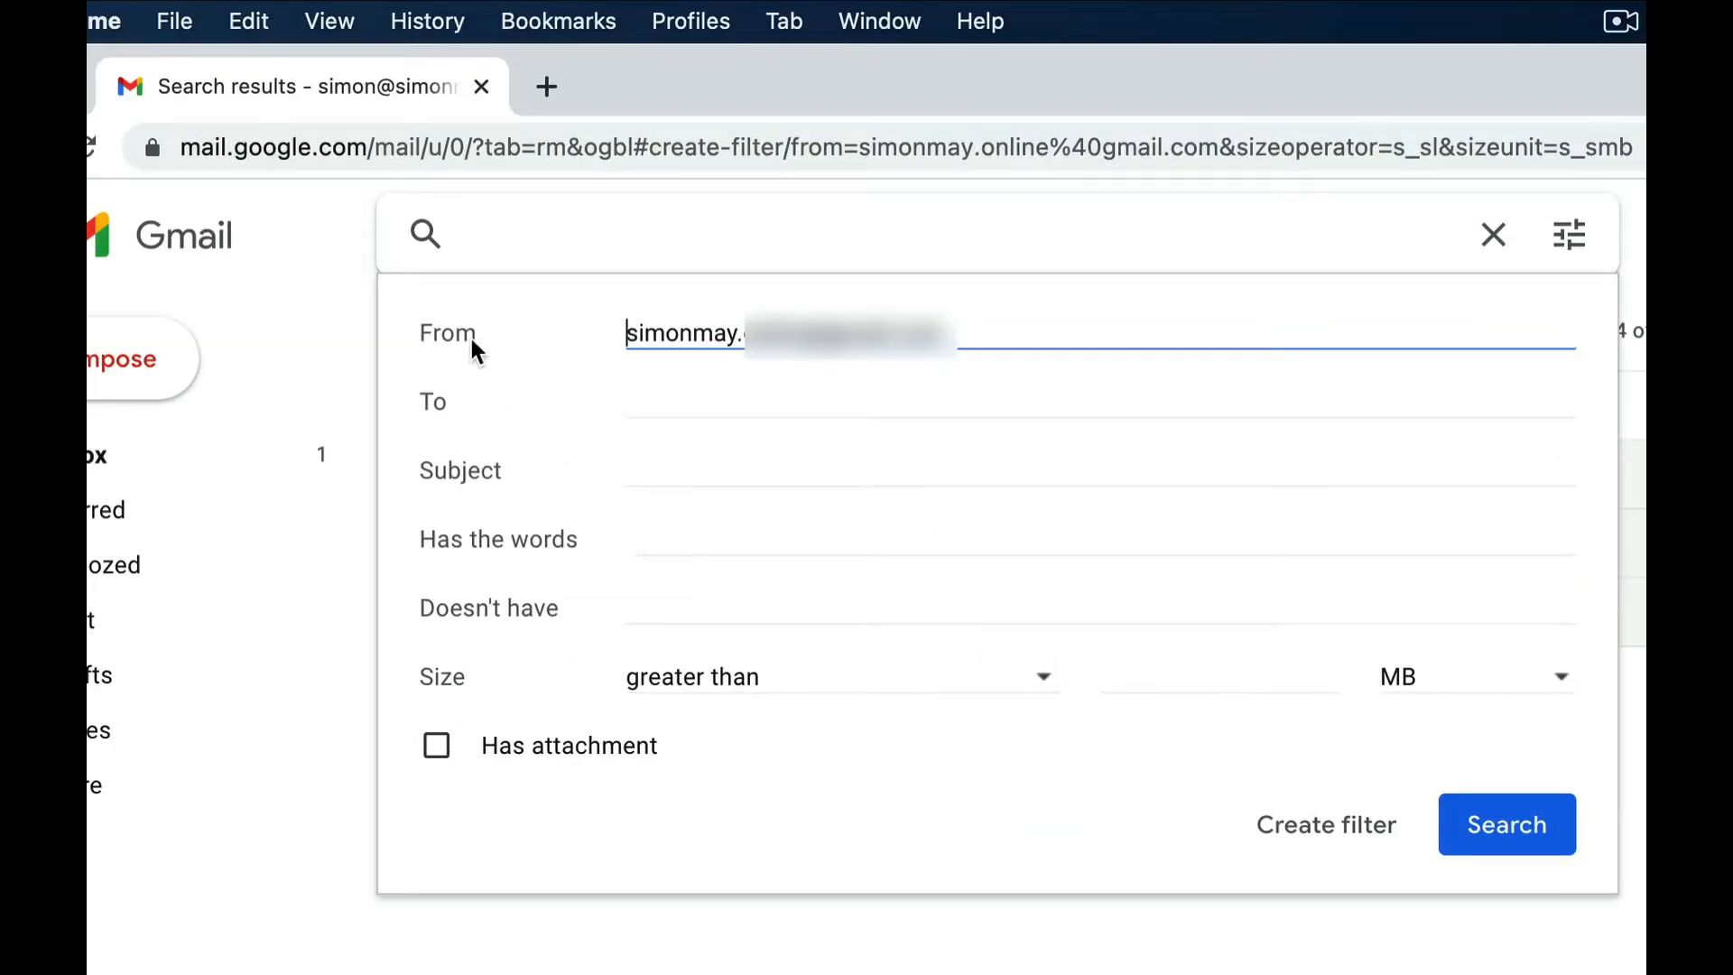
triple_click(758, 326)
key("BackSpace")
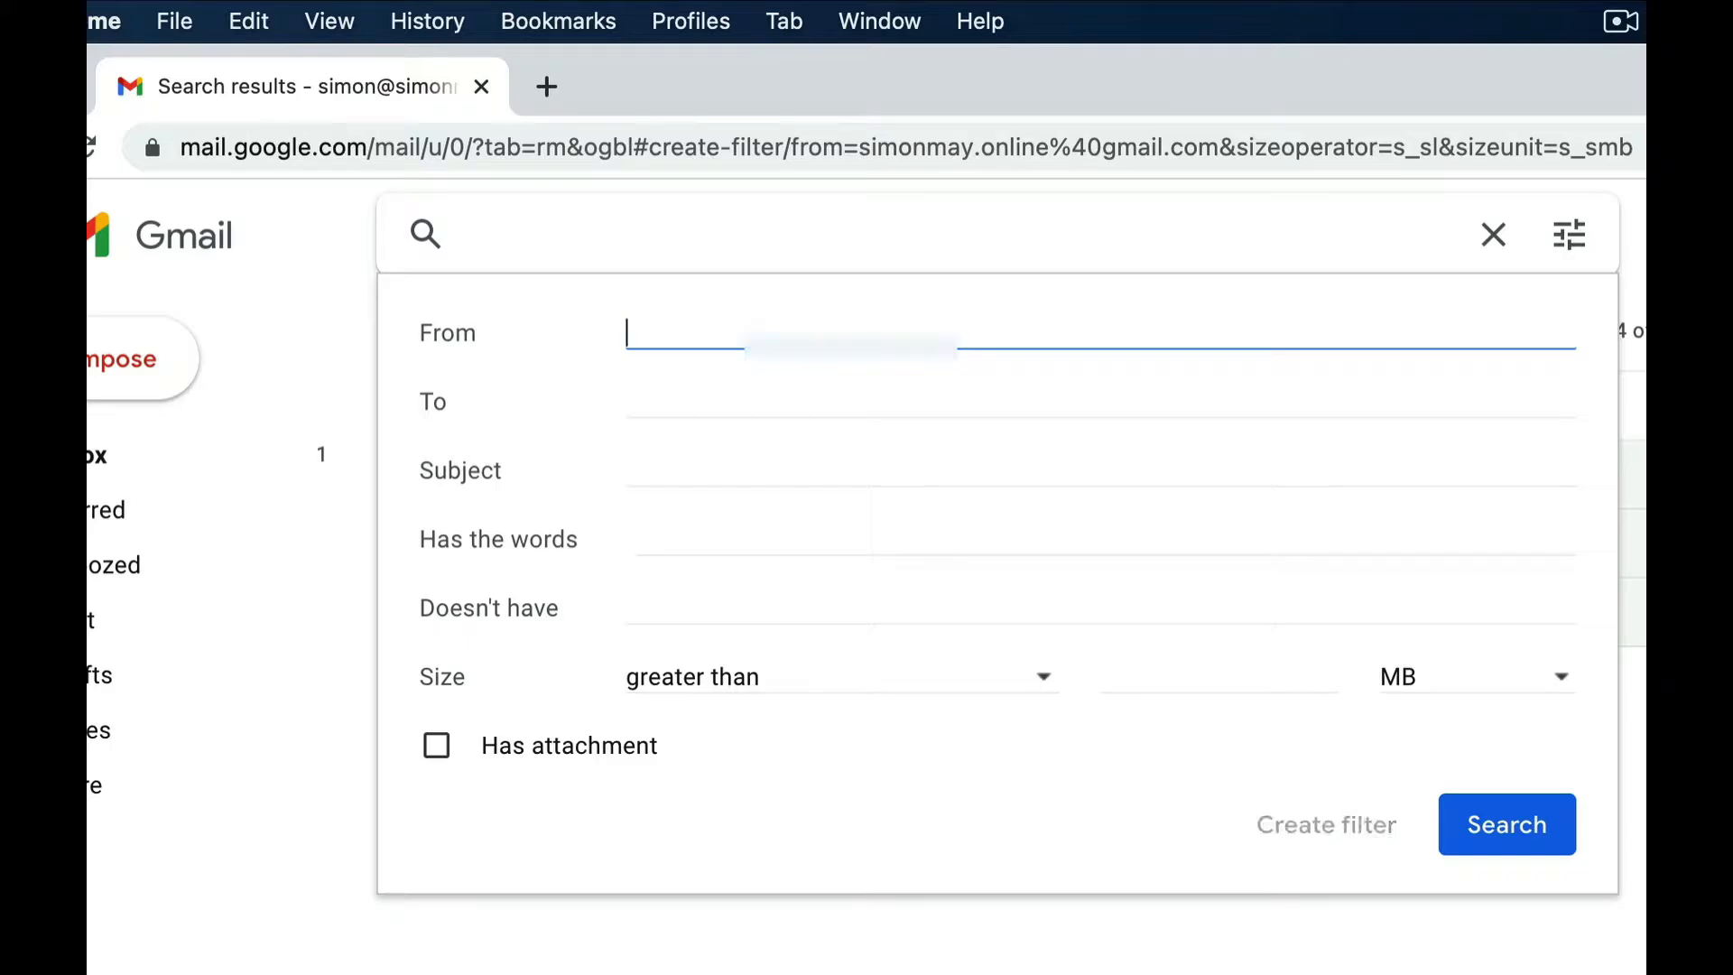
left_click(732, 463)
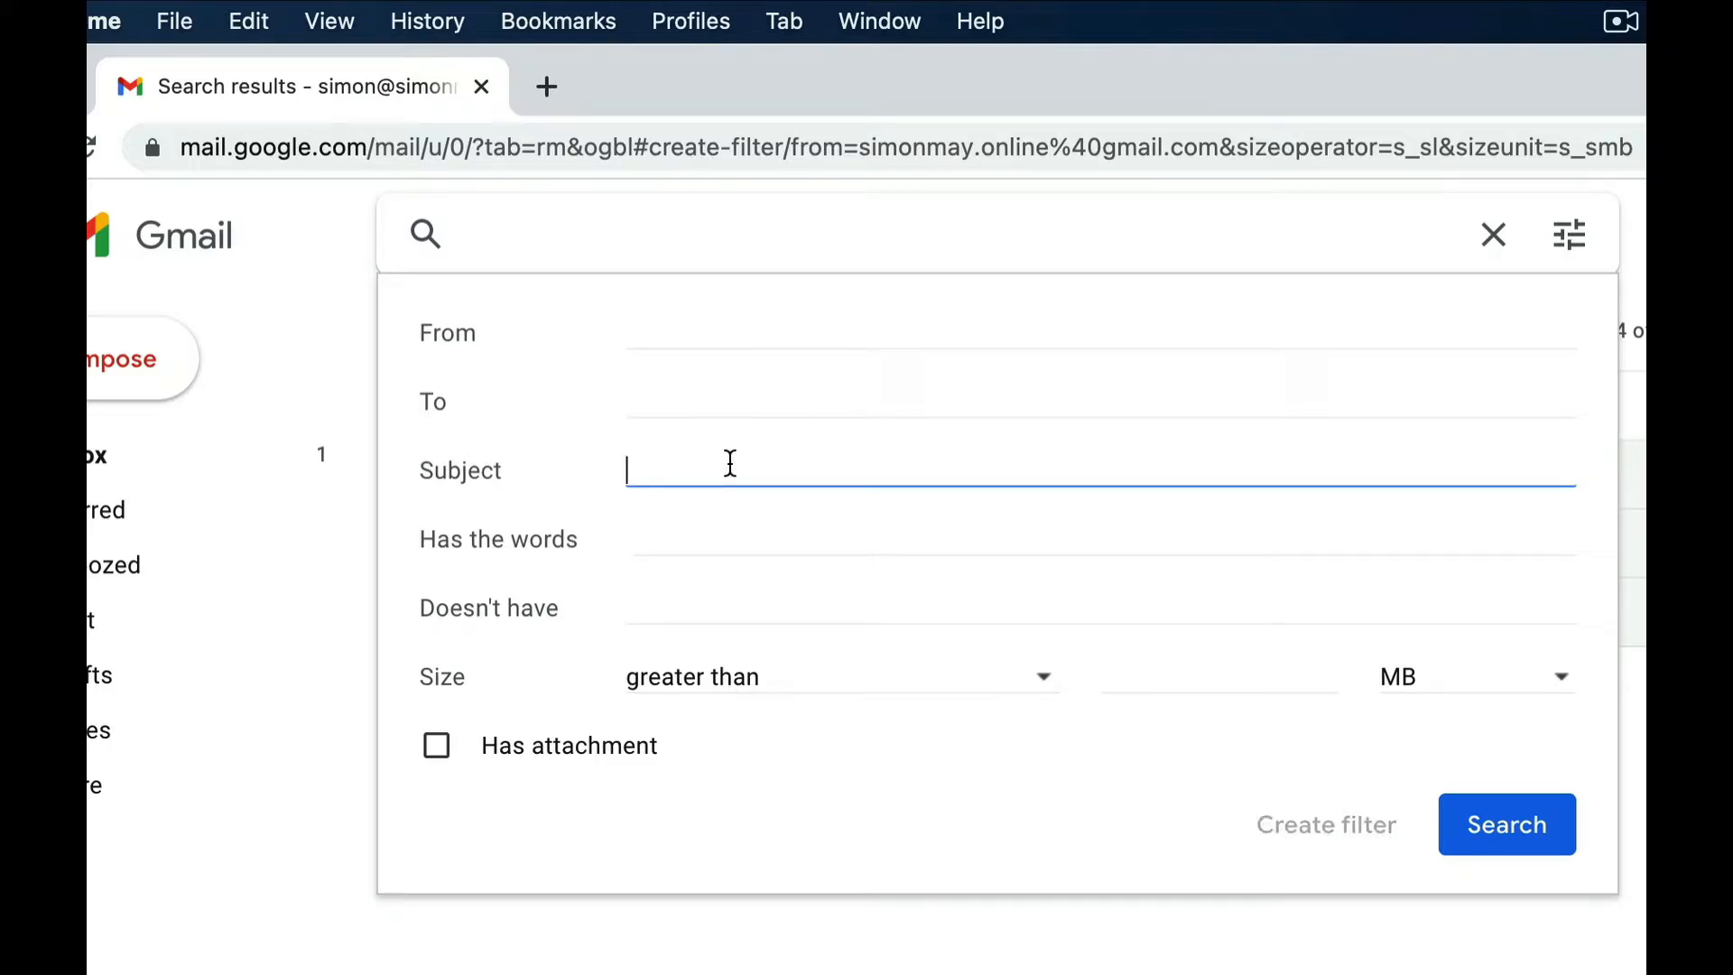
type("Attend")
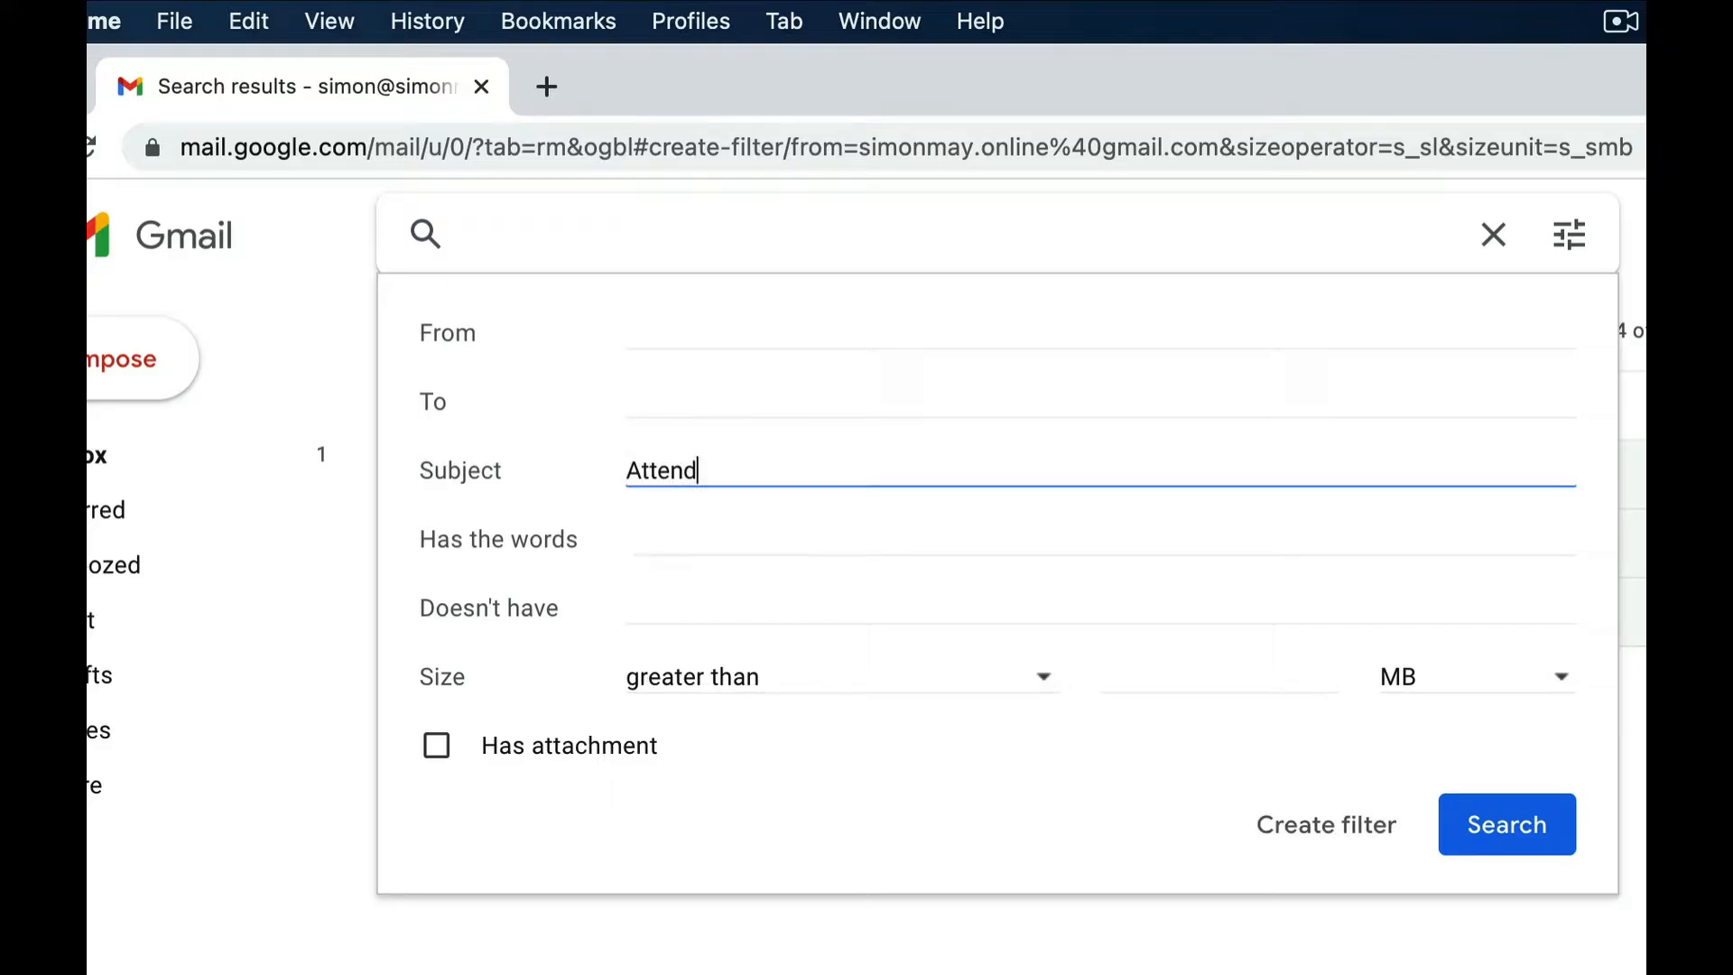
type("ance")
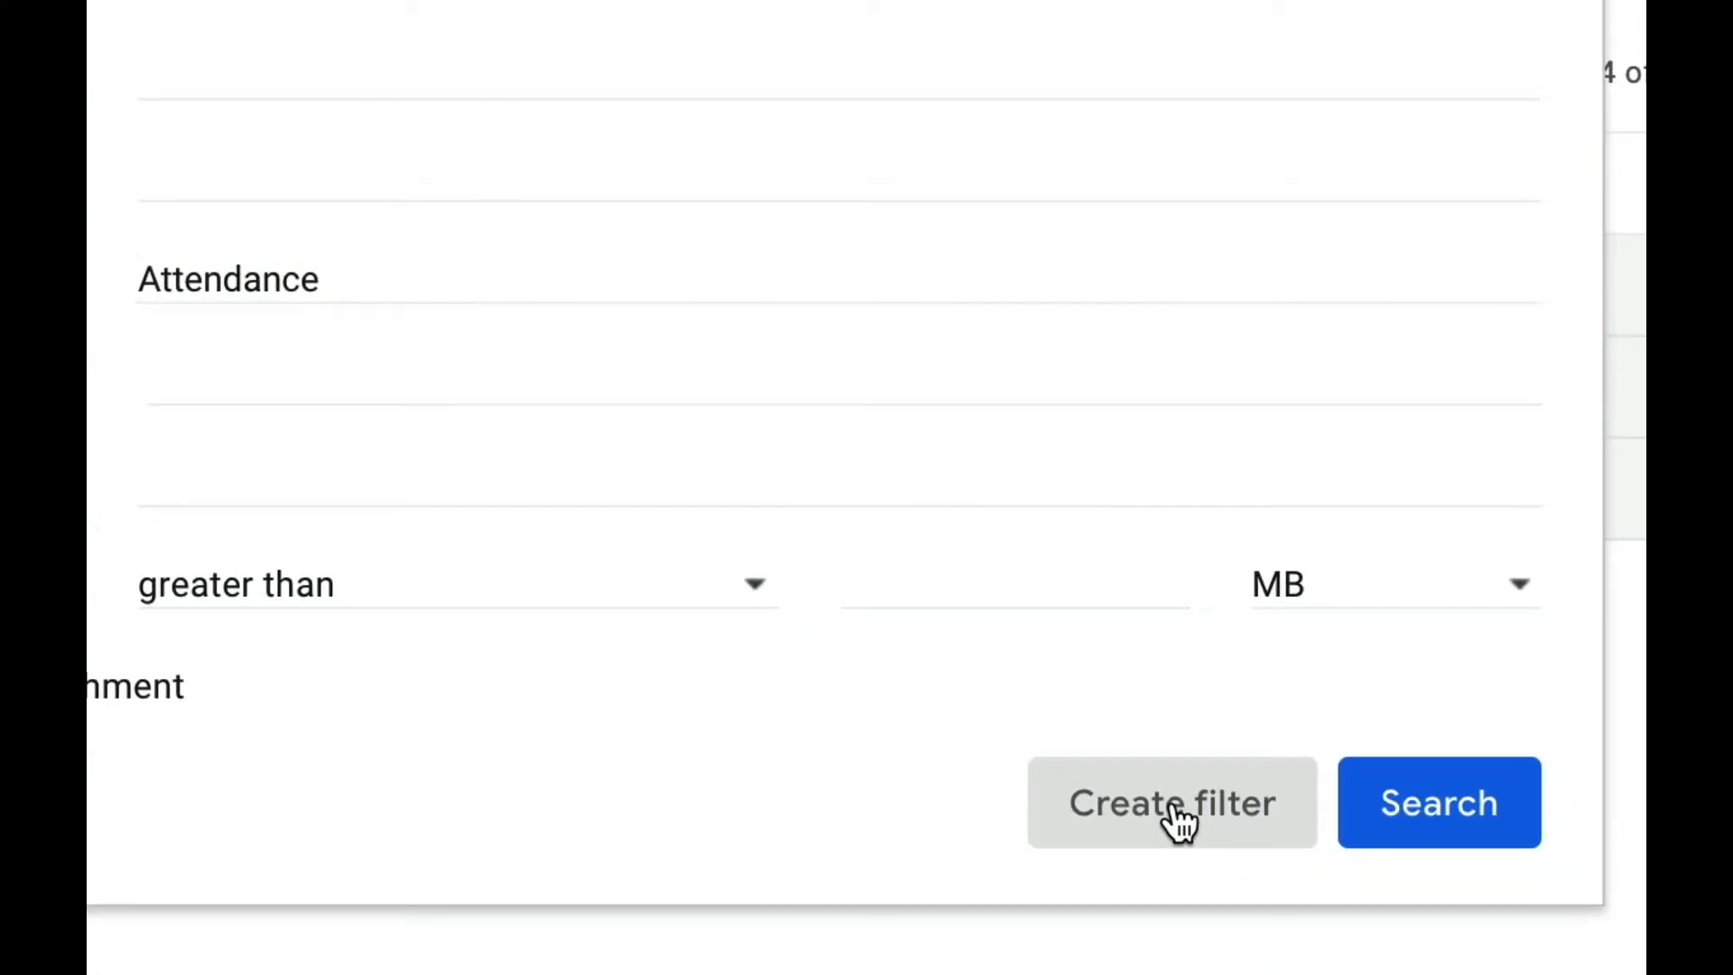
left_click(1185, 858)
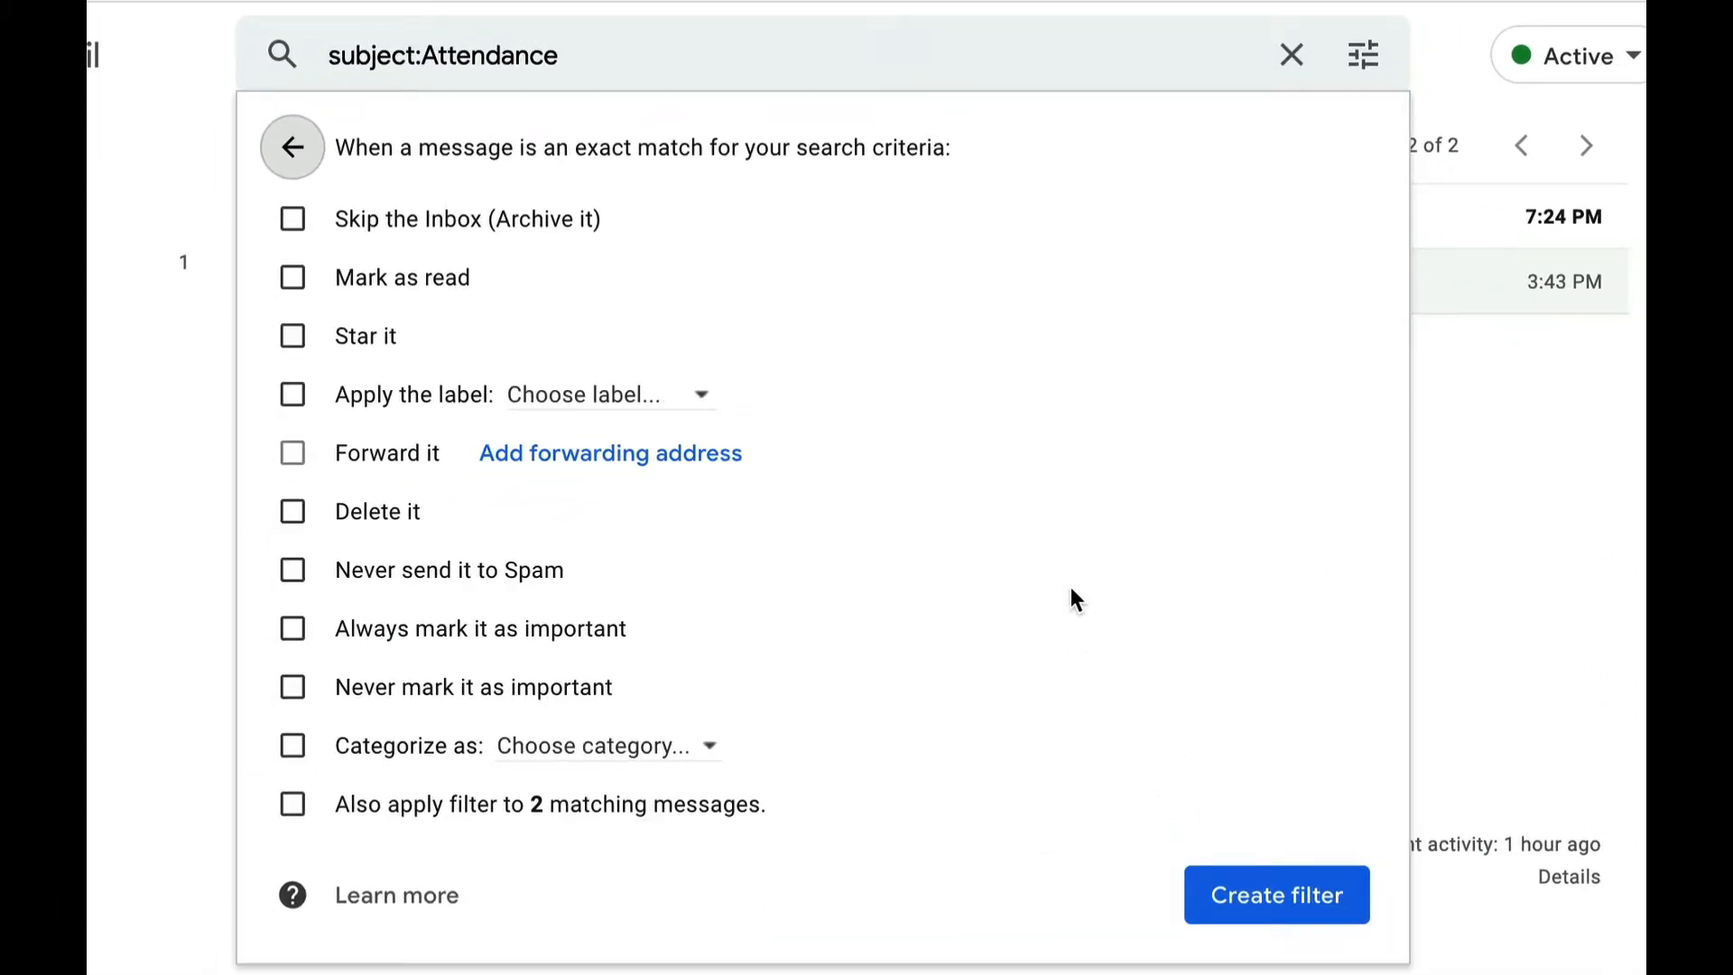
Create the filter to skip the inbox, mark as read, apply a new "Attendance" label and include existing matching messages, and view that label's messages.
left_click(287, 221)
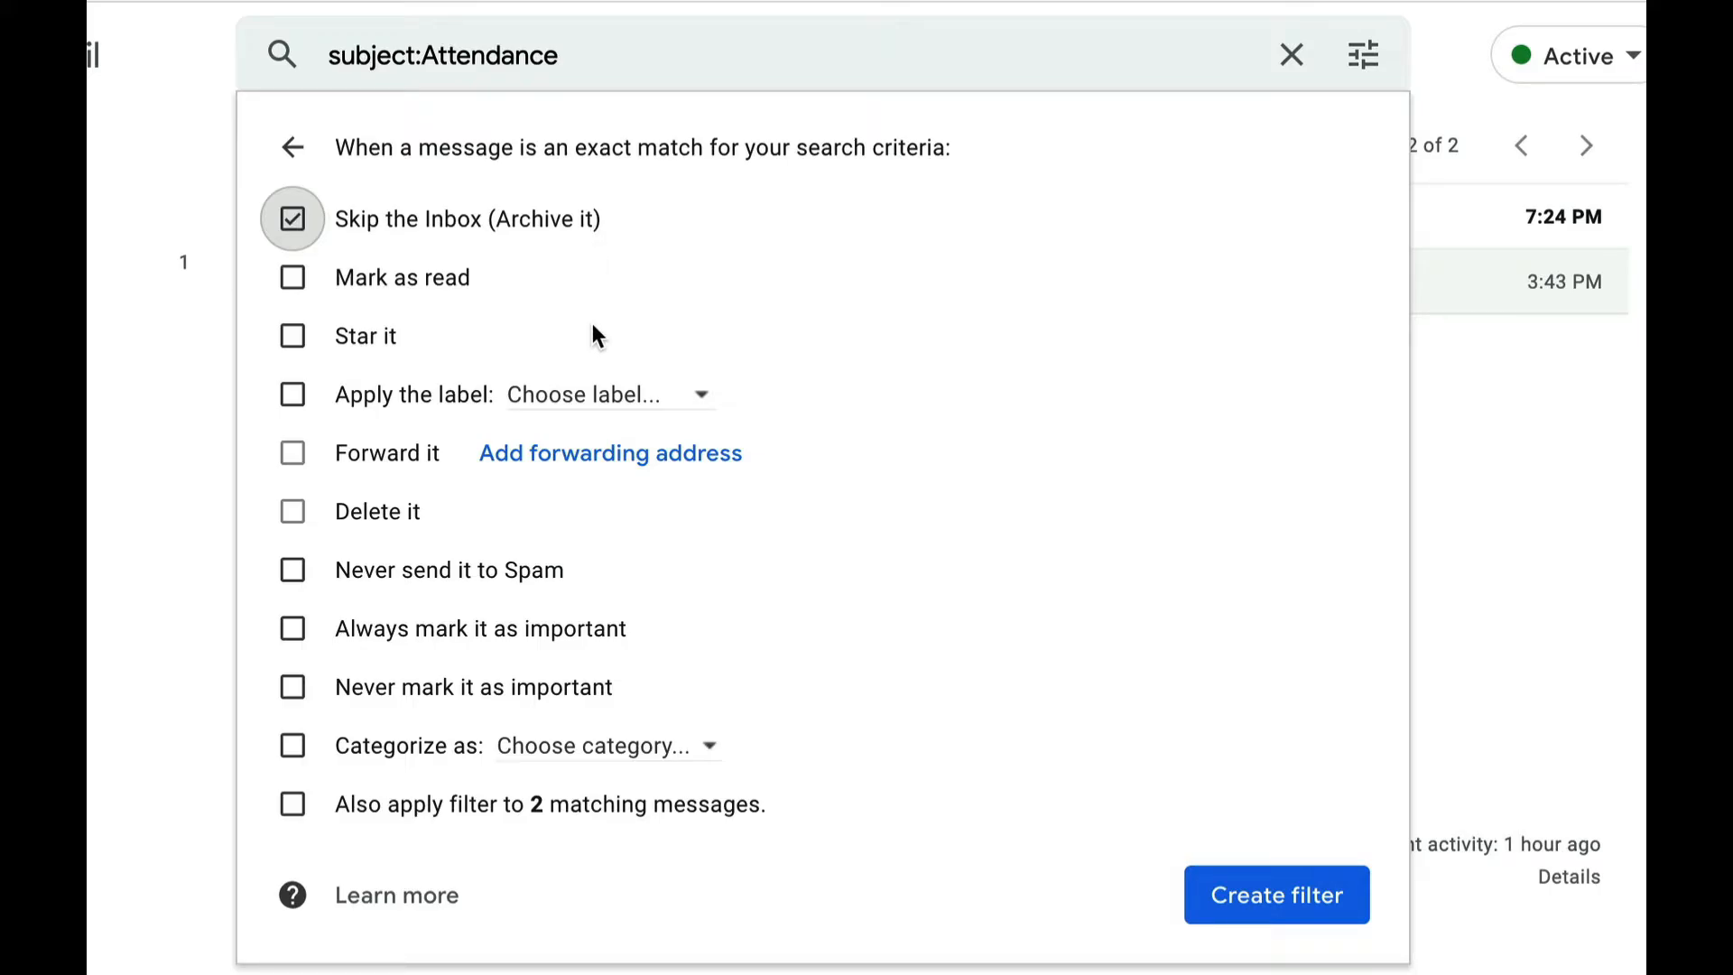
left_click(292, 279)
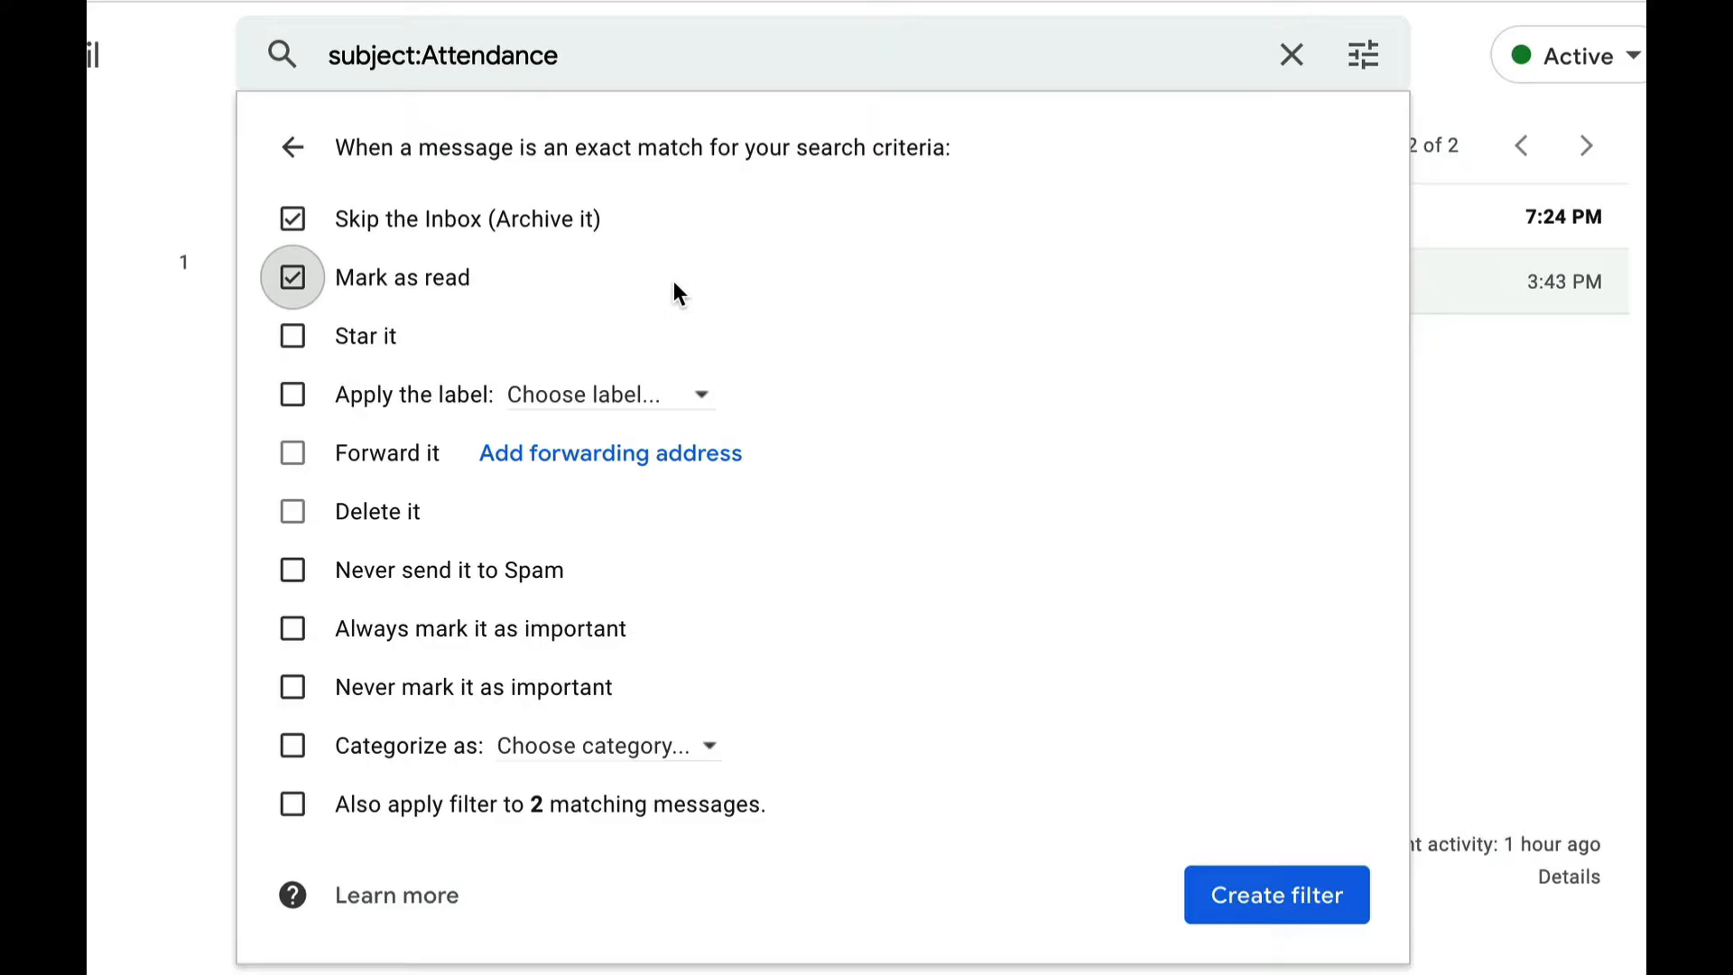
left_click(654, 406)
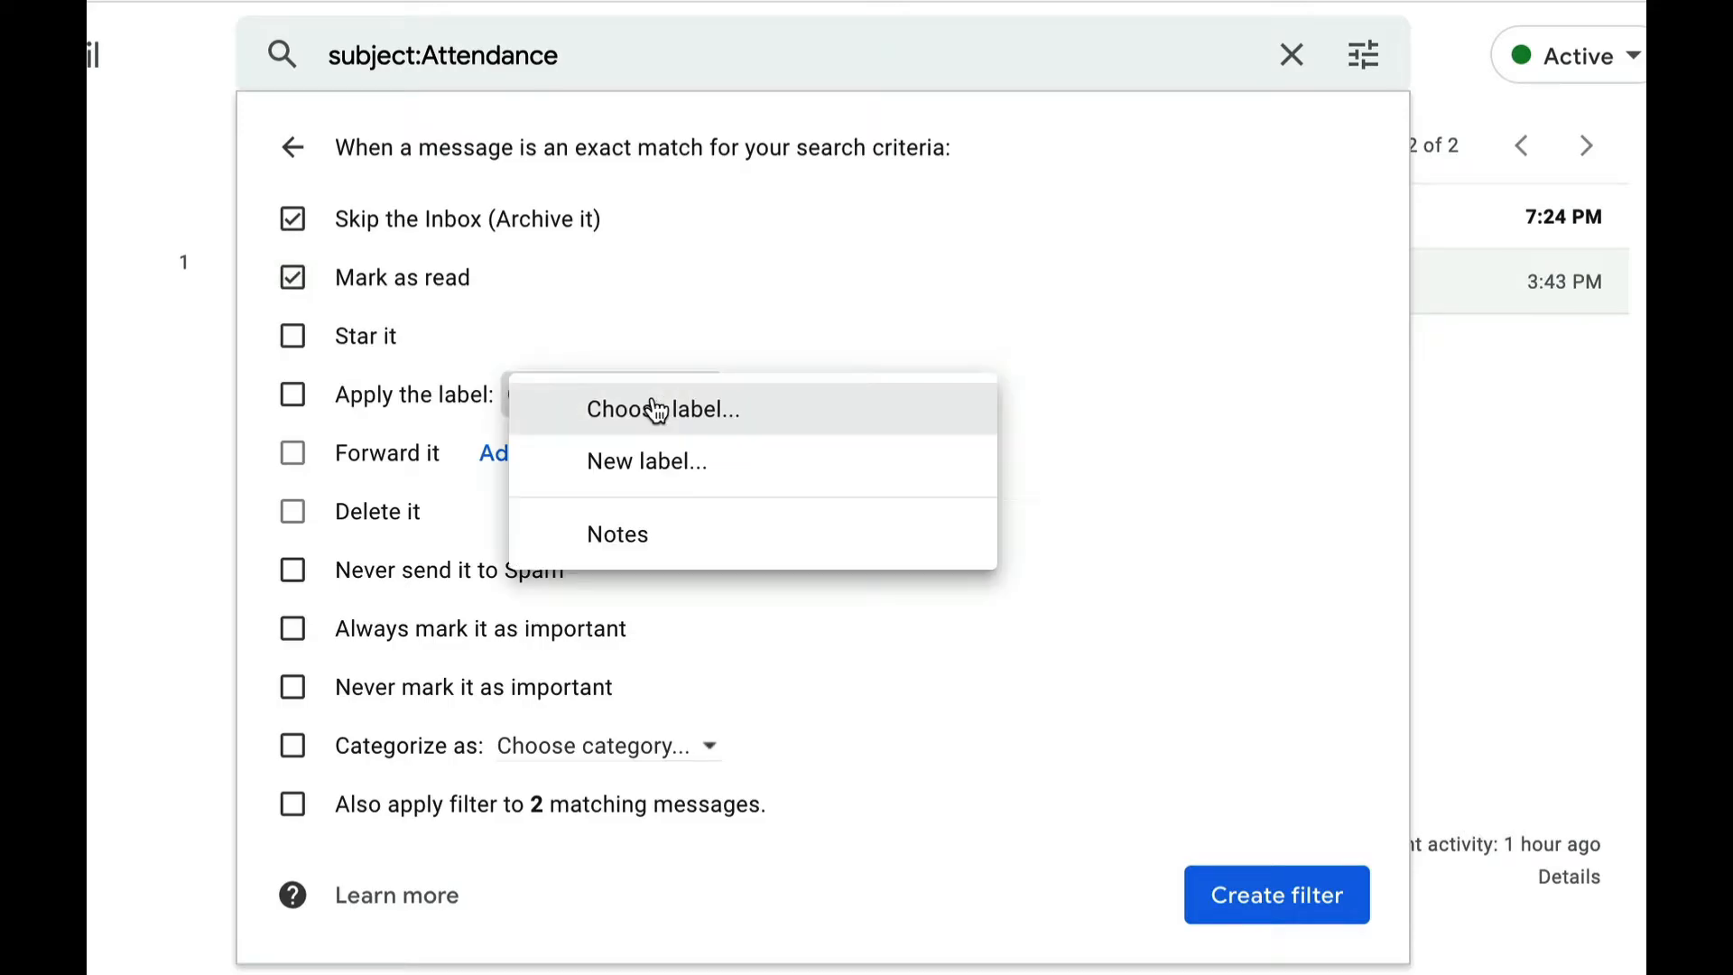
left_click(650, 465)
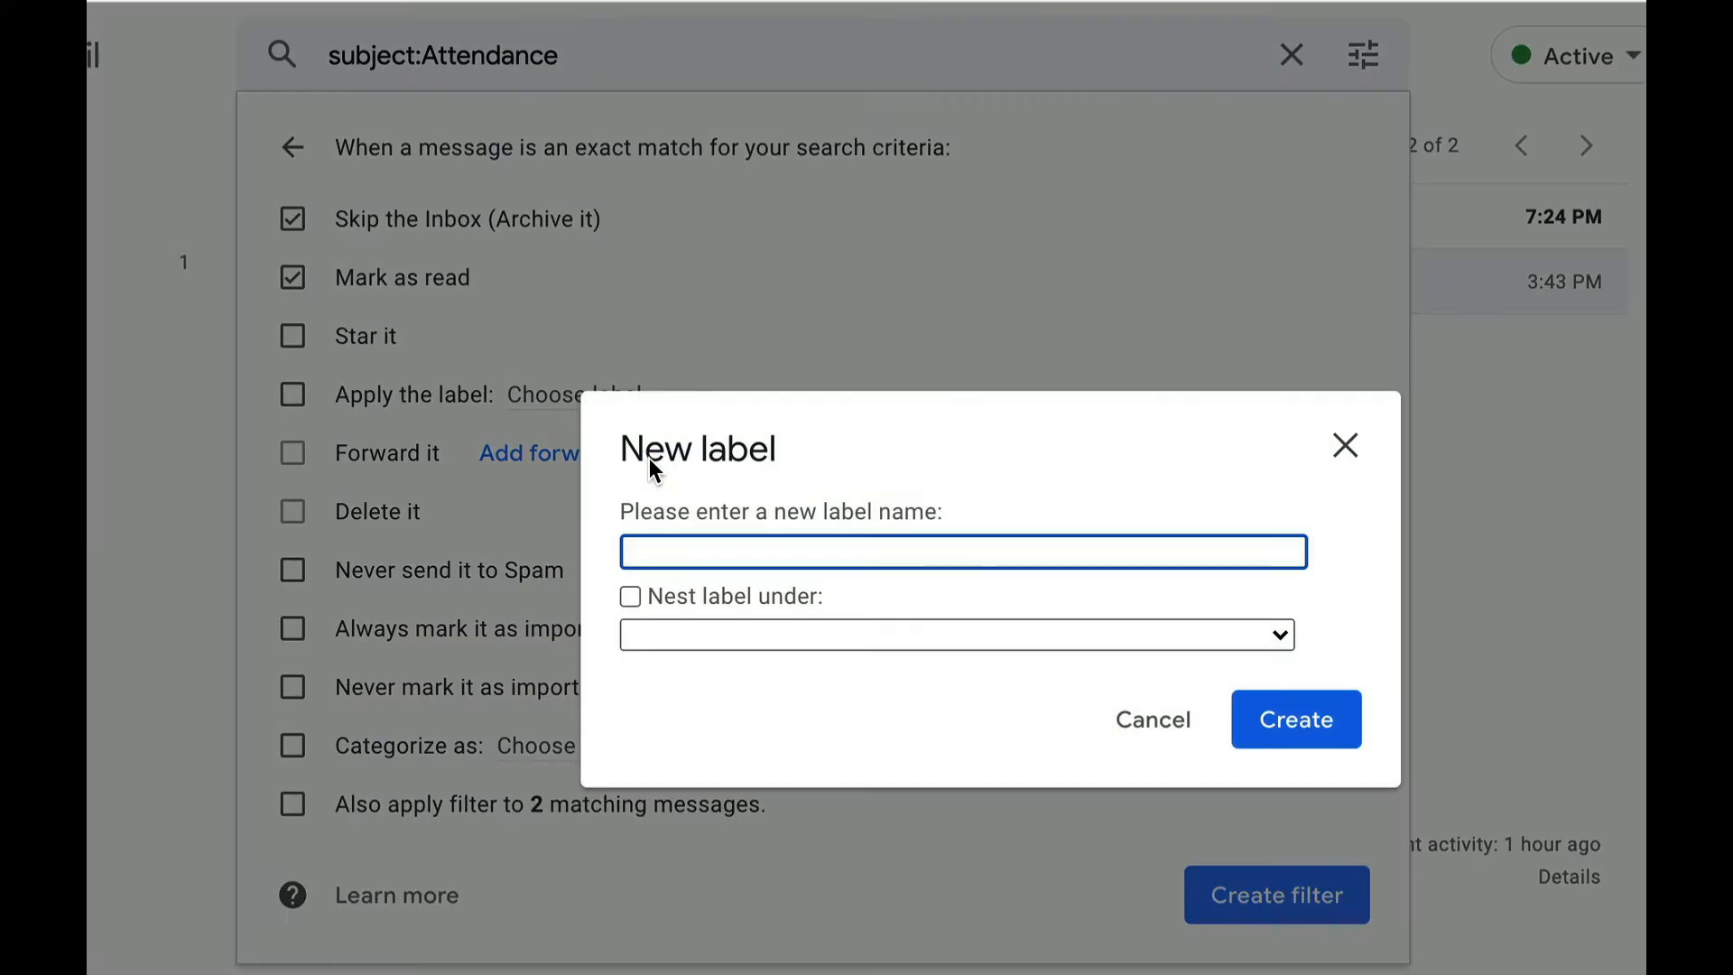
type("Attendance")
left_click(1290, 727)
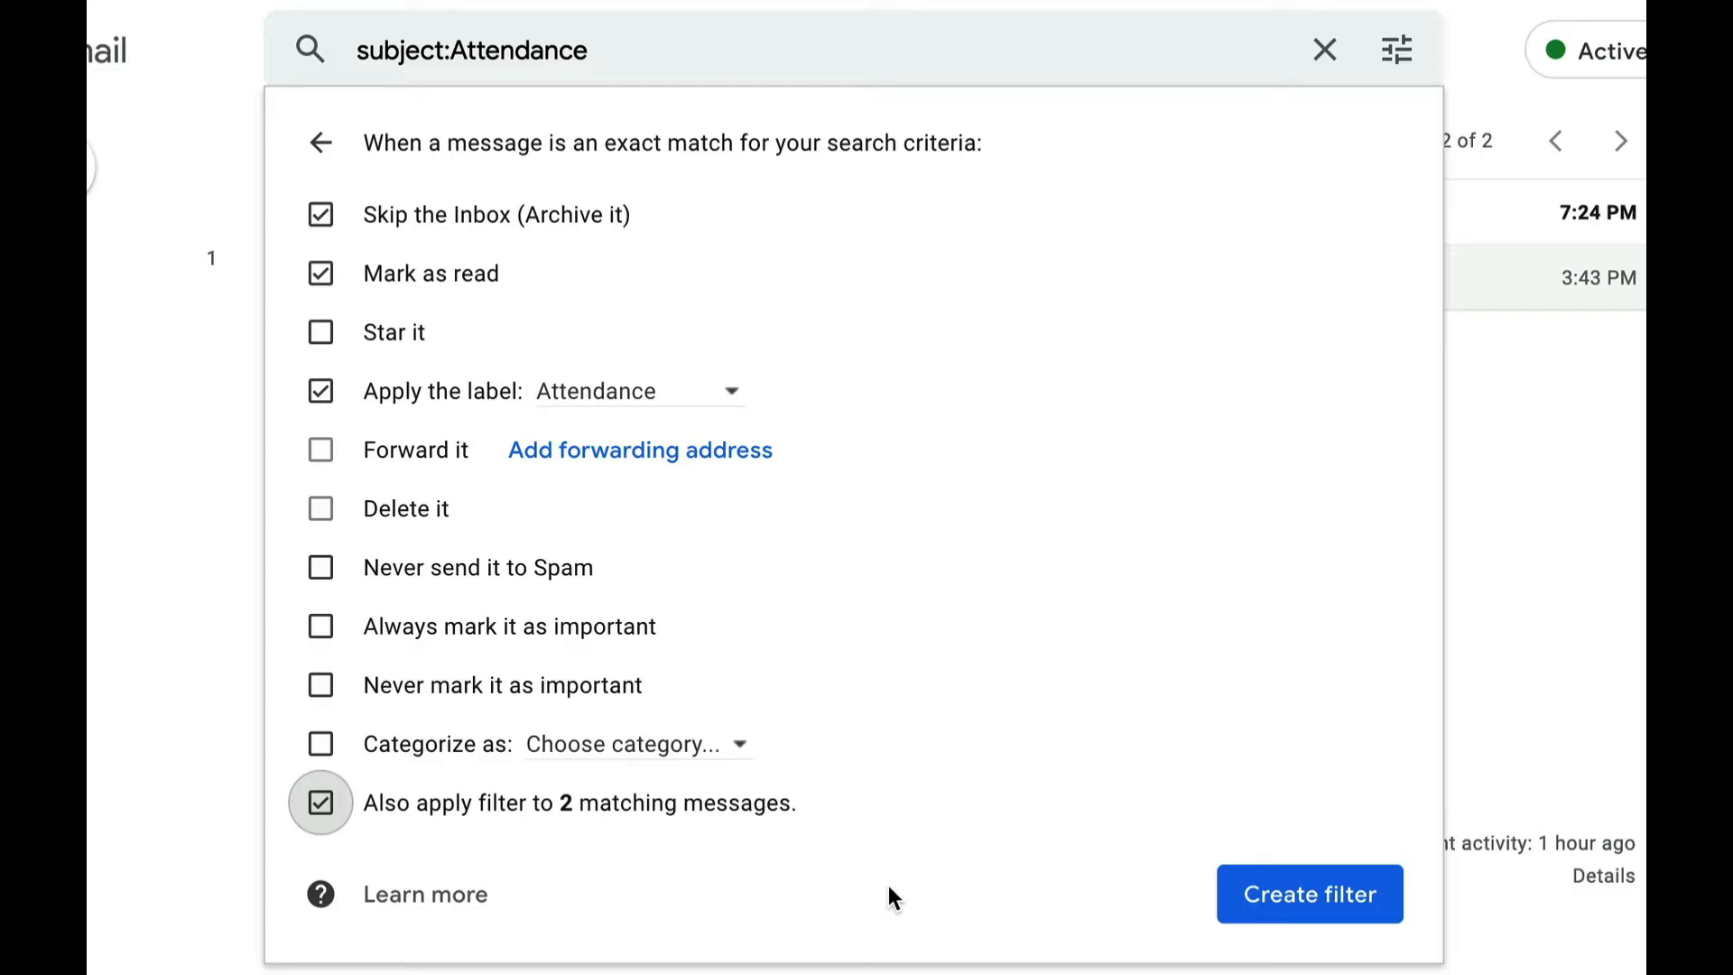
left_click(1310, 910)
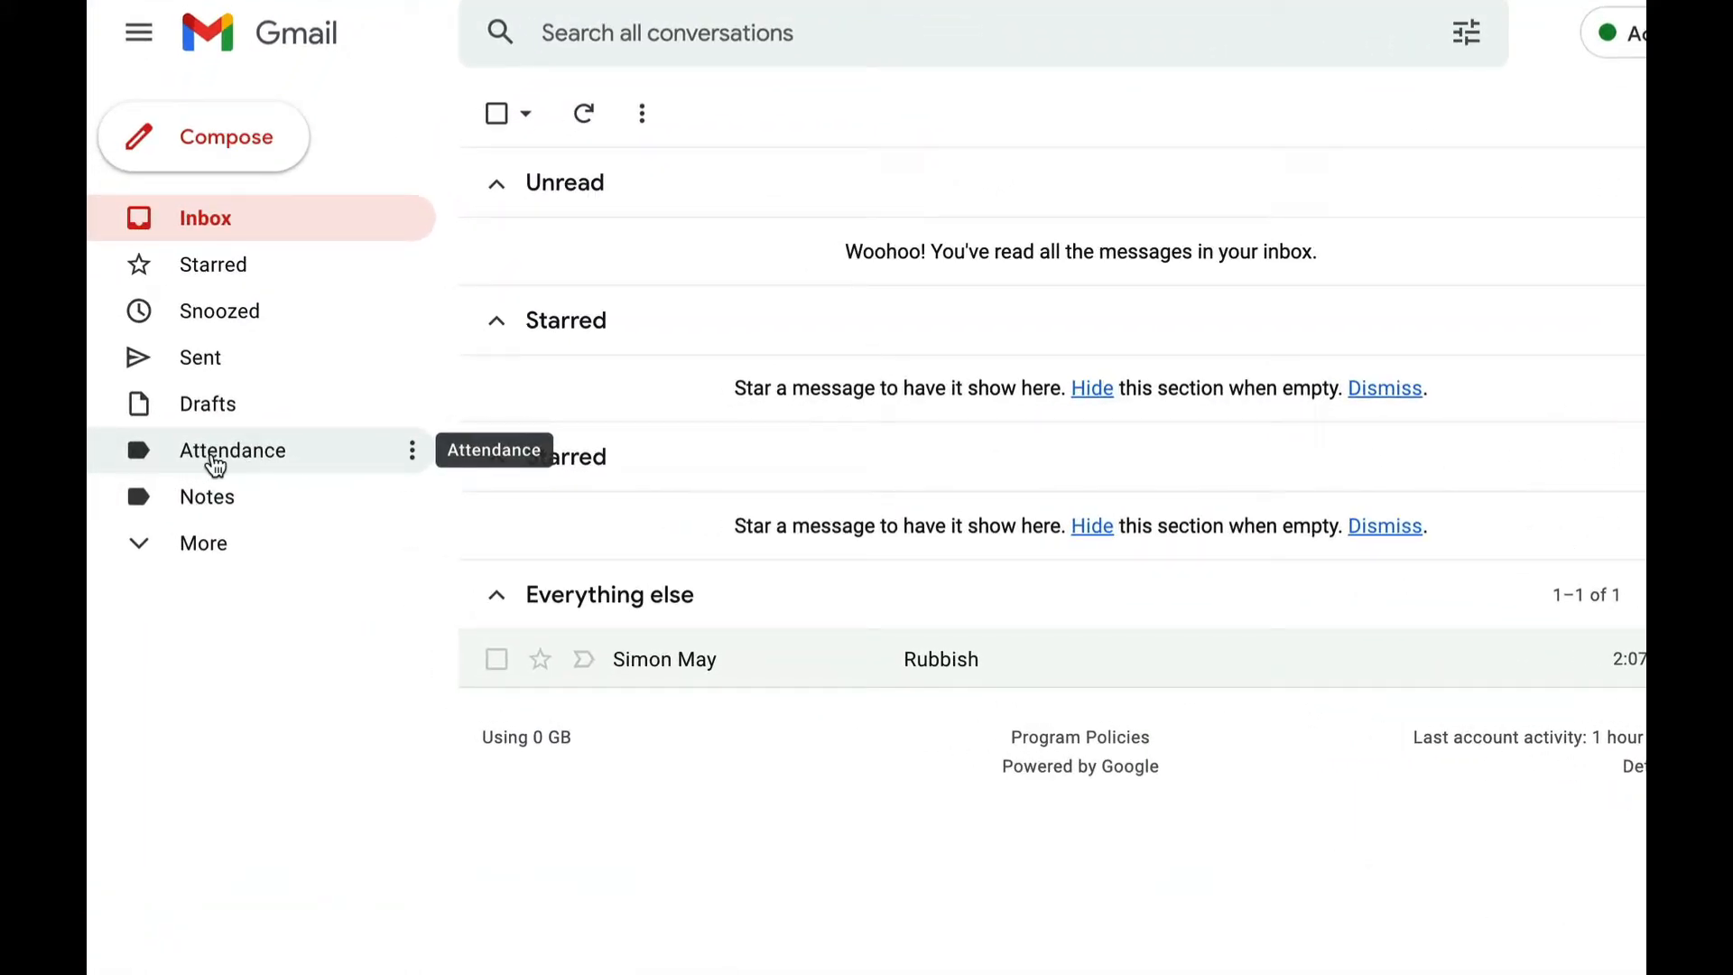
left_click(215, 462)
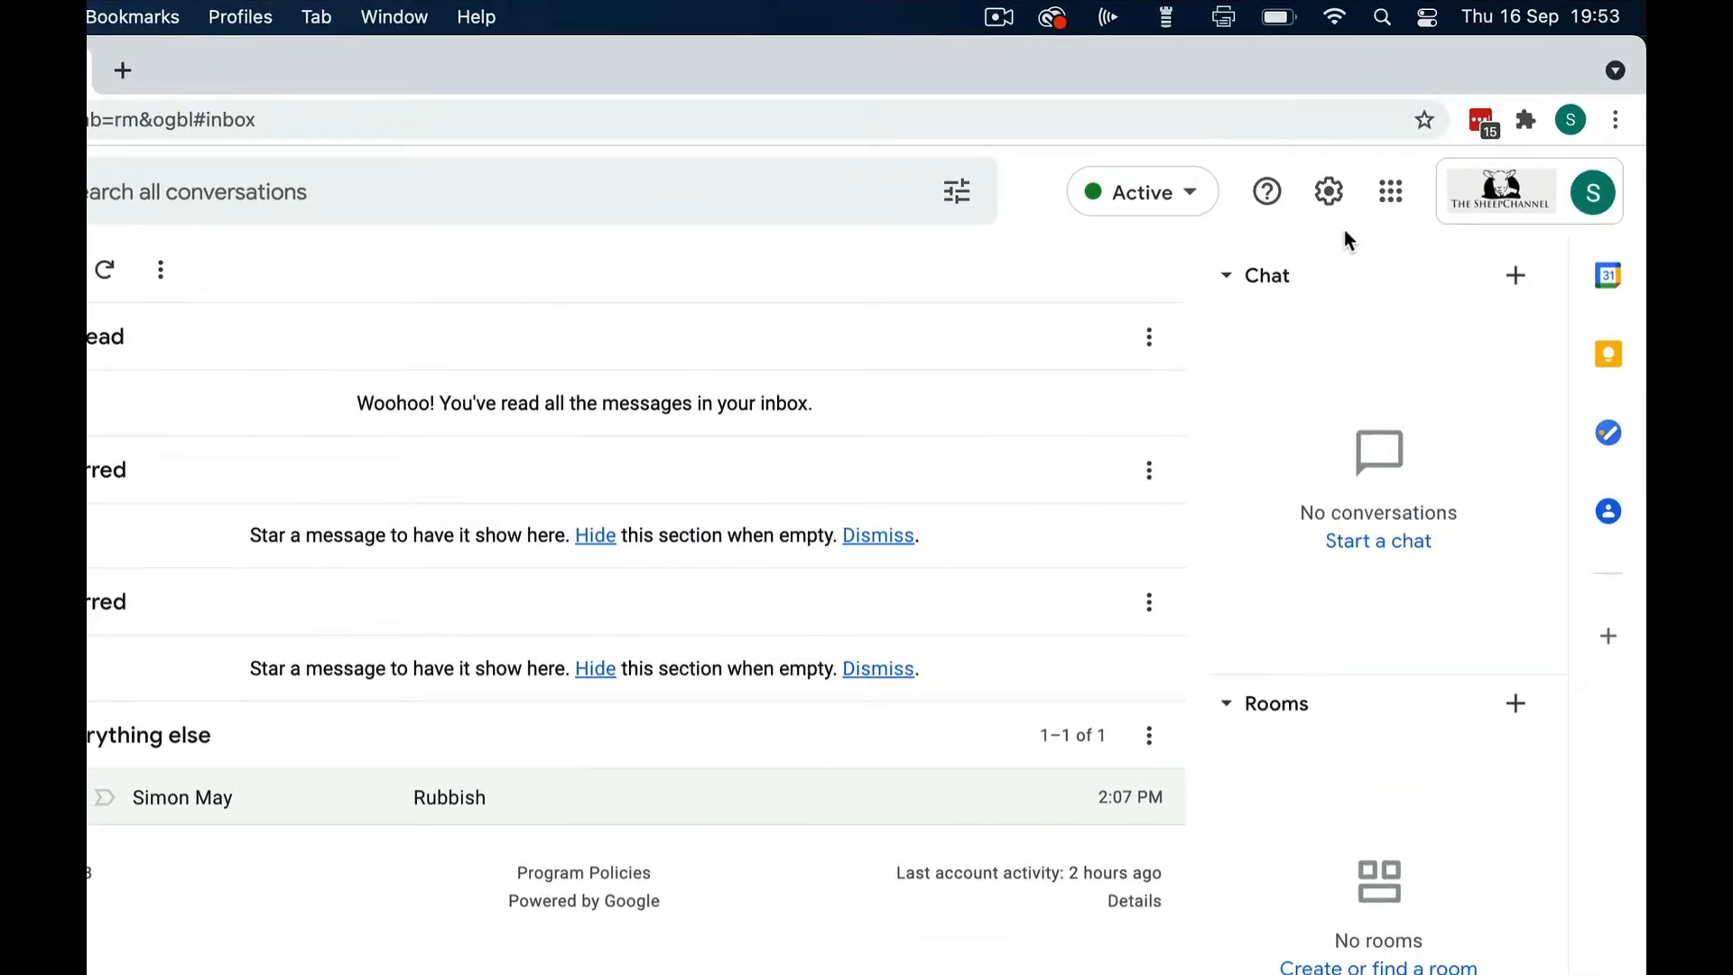
Delete the subject:attendance filter from the mail settings and check the inbox and the Attendance label's messages.
left_click(1329, 191)
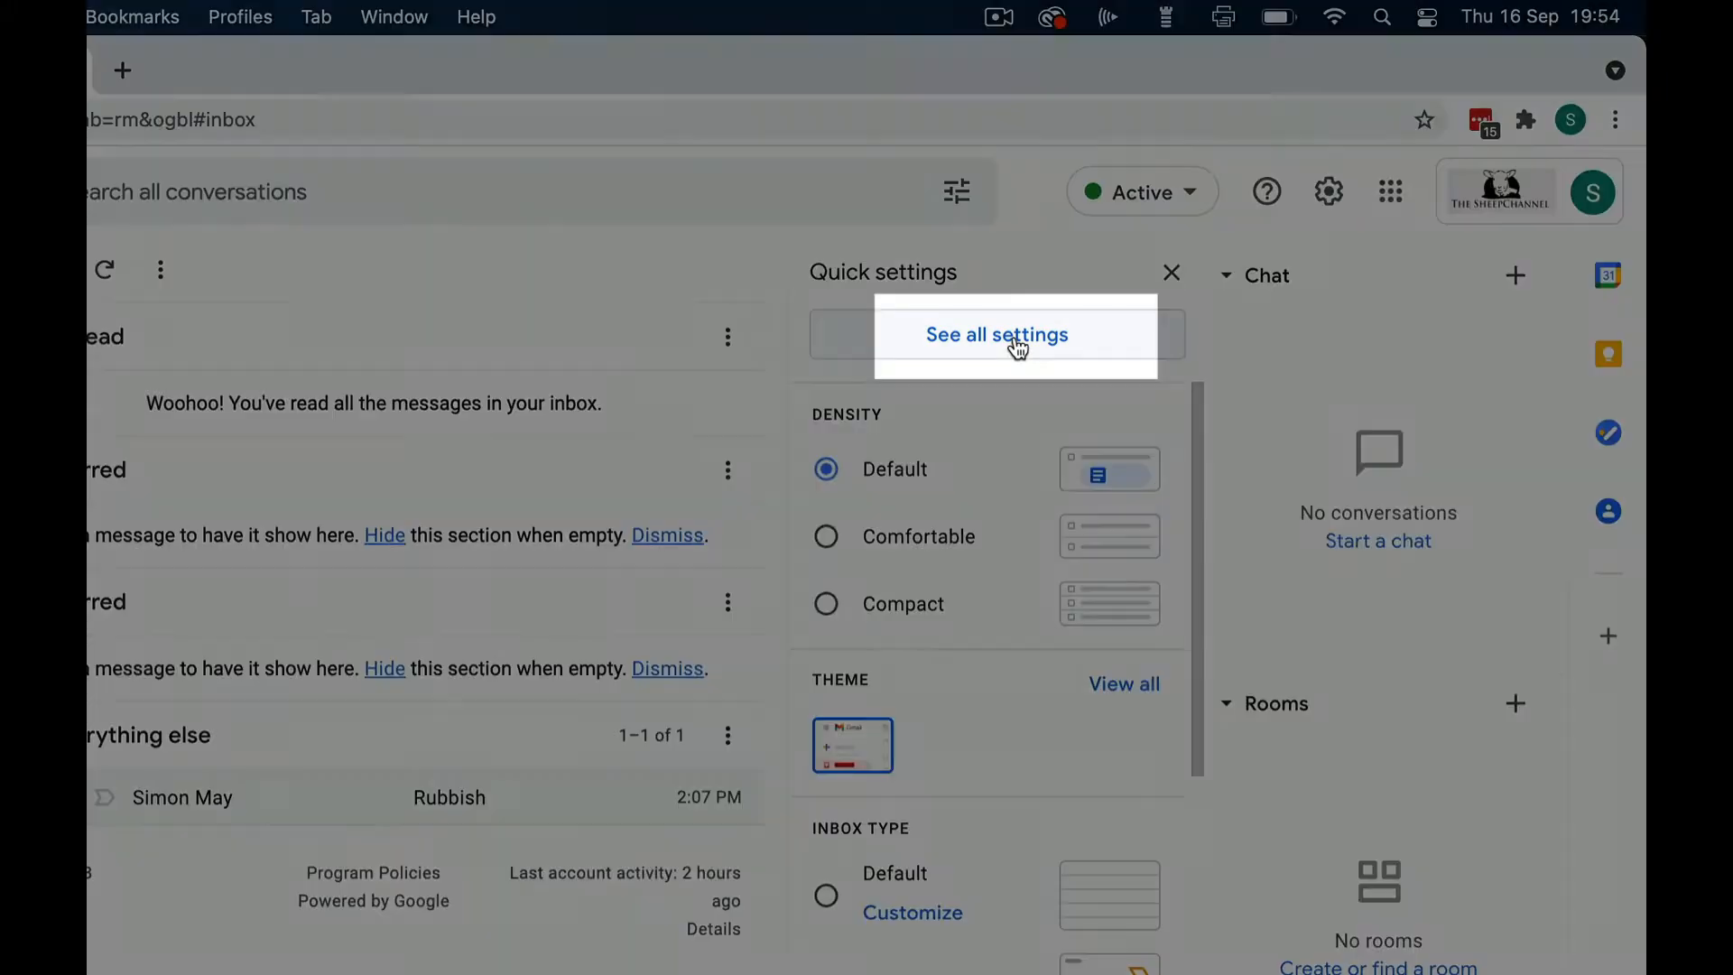
left_click(1016, 346)
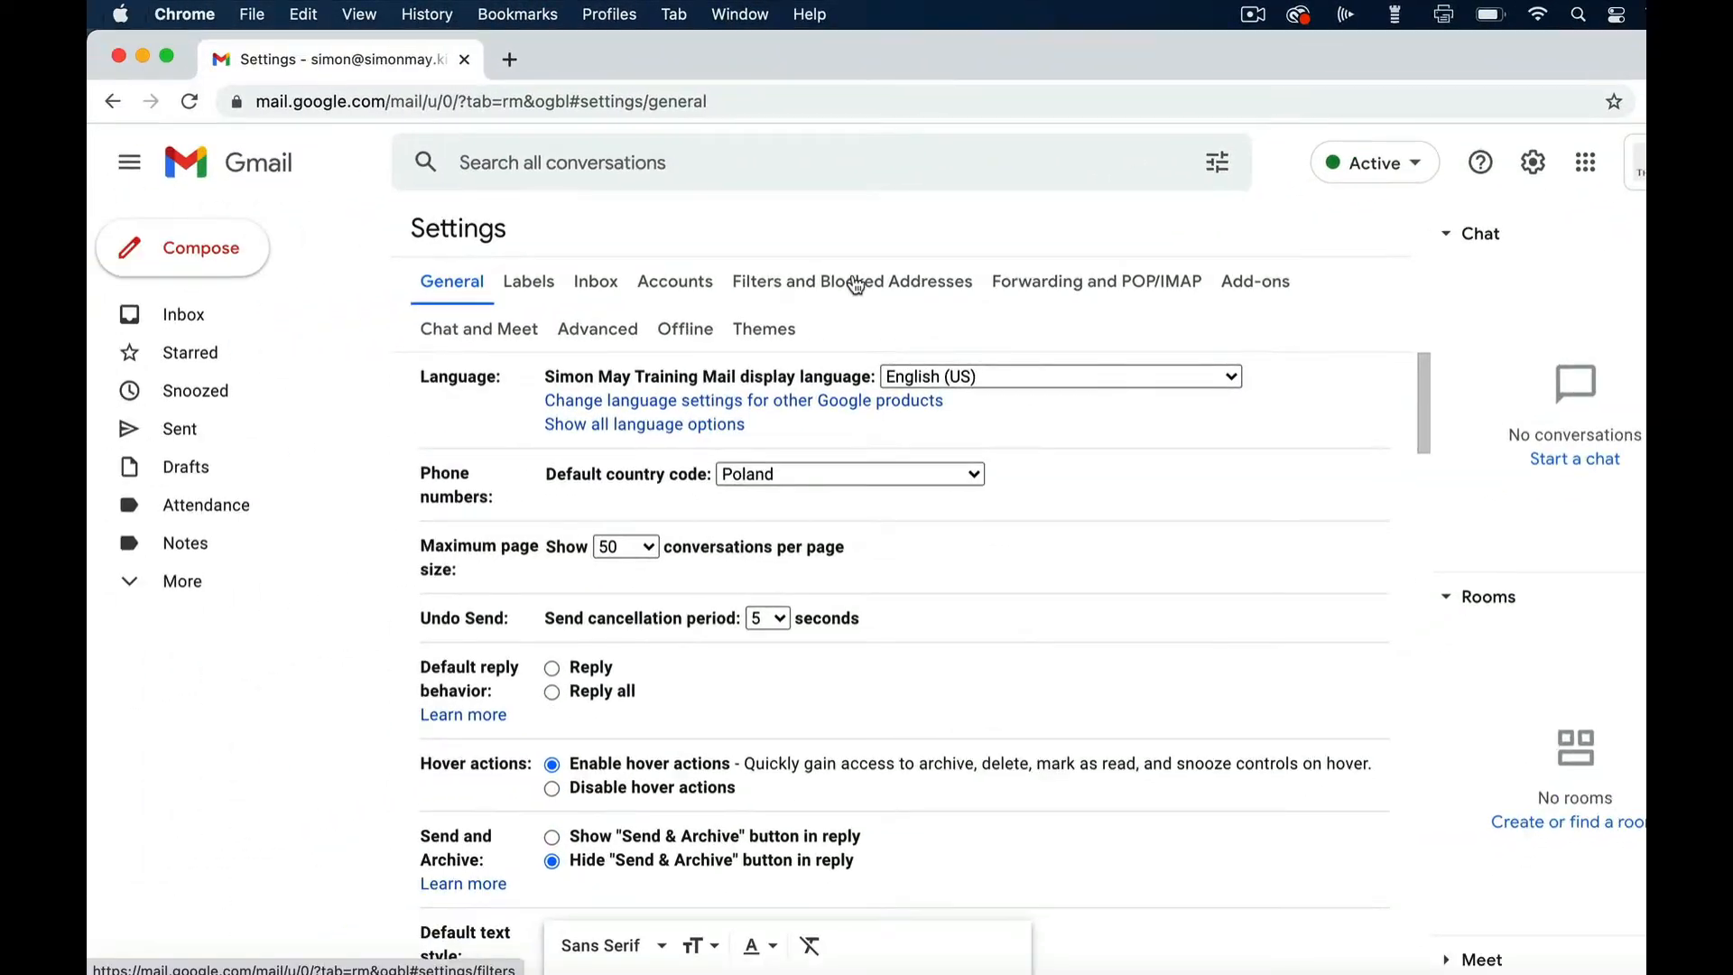
left_click(856, 286)
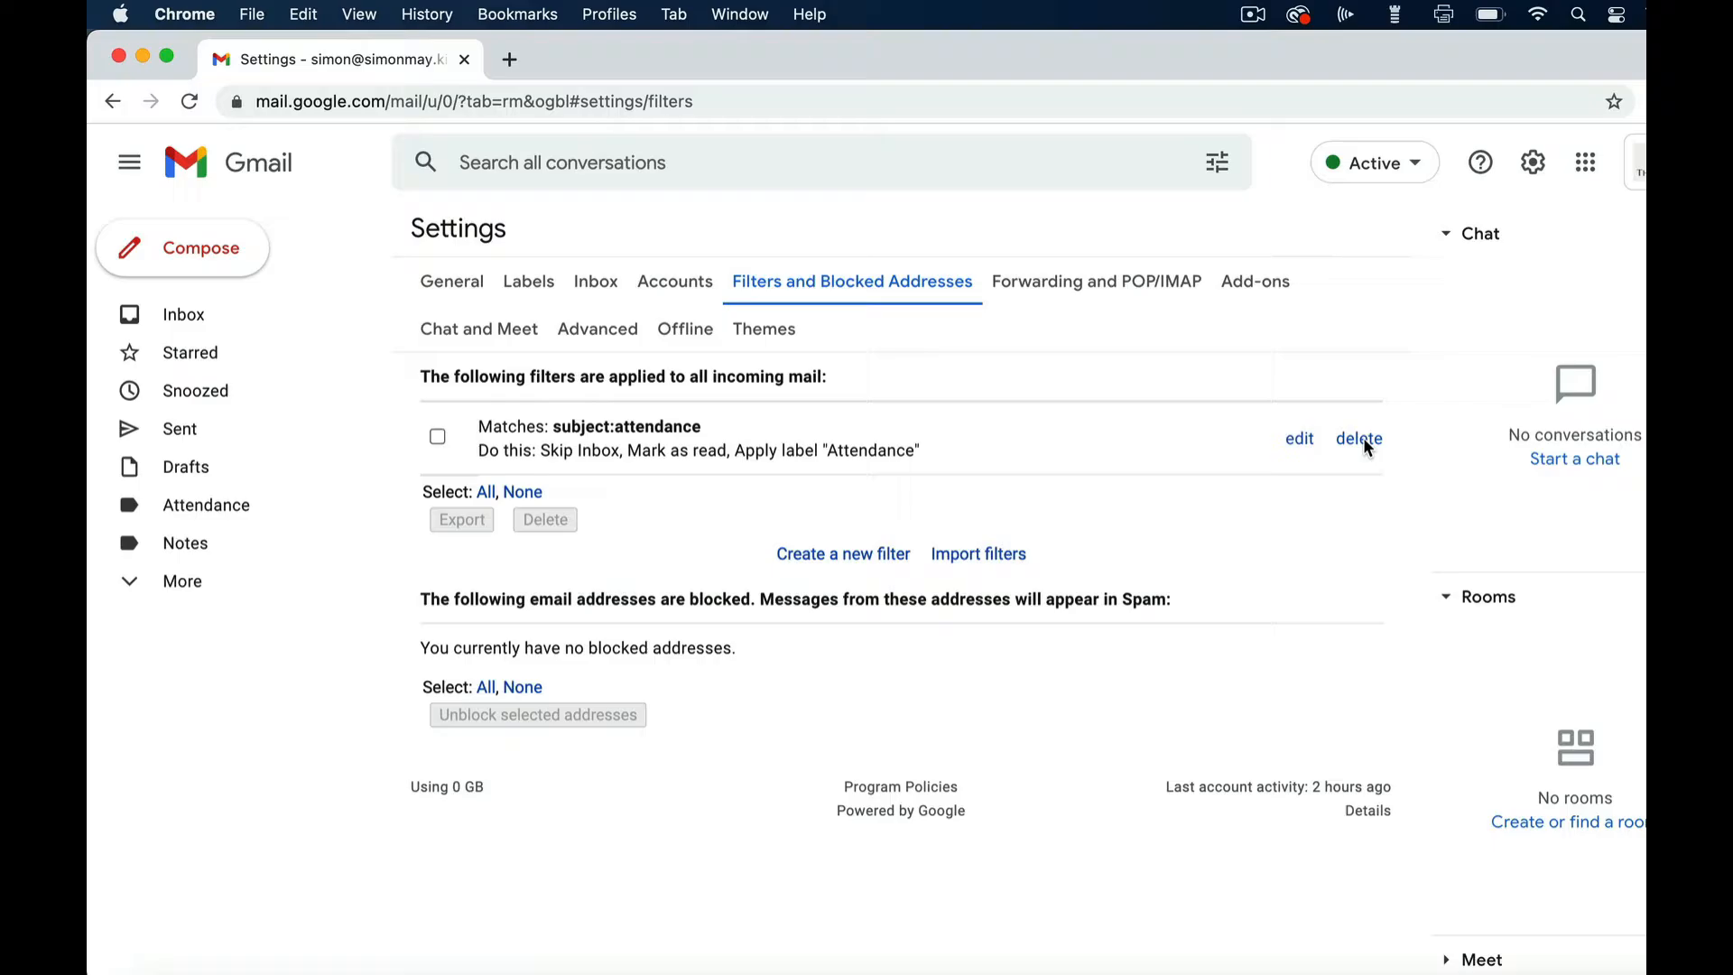
left_click(1365, 440)
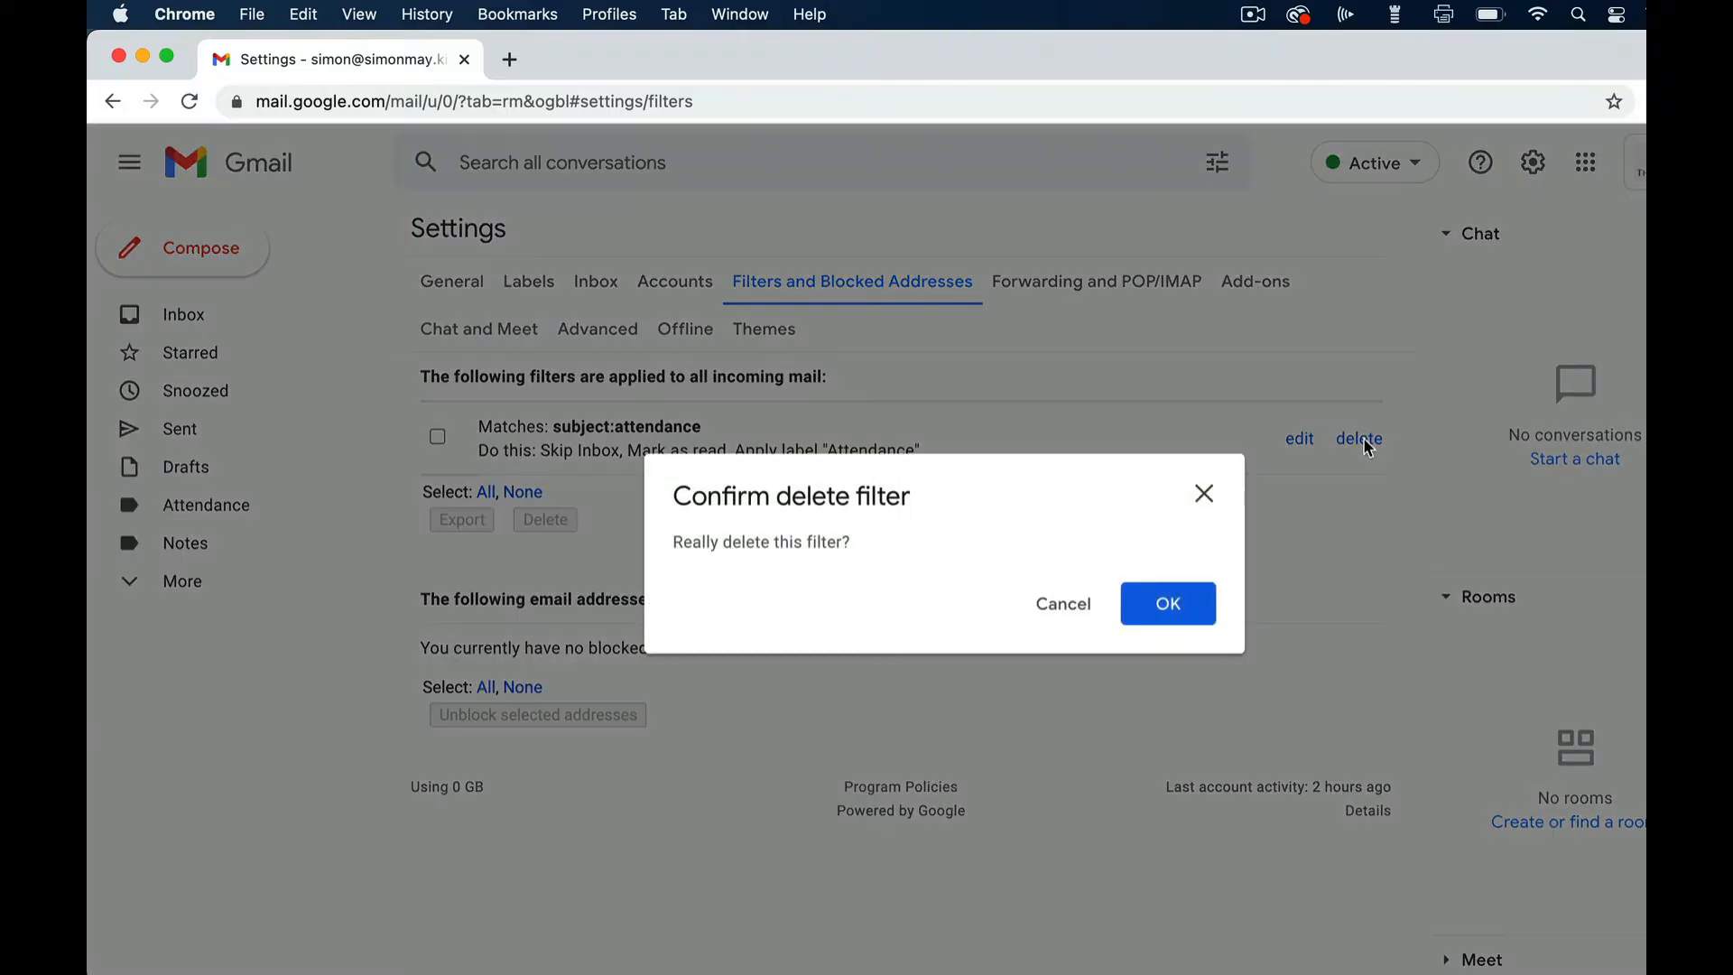
left_click(1188, 613)
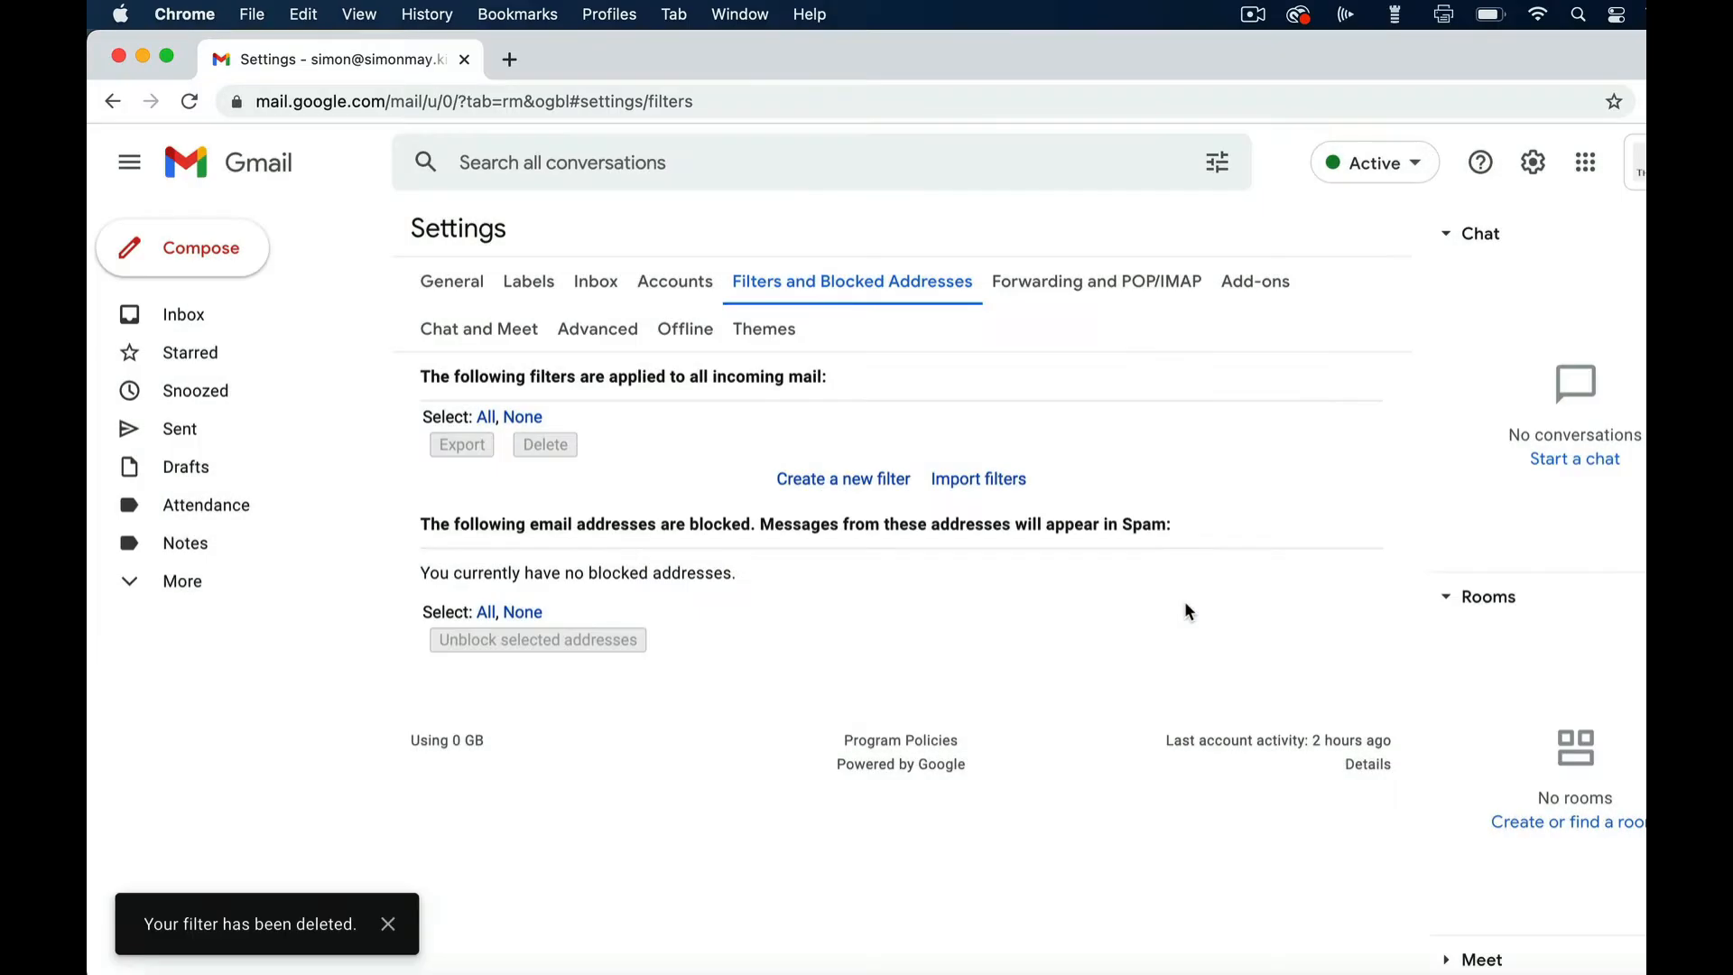
left_click(204, 316)
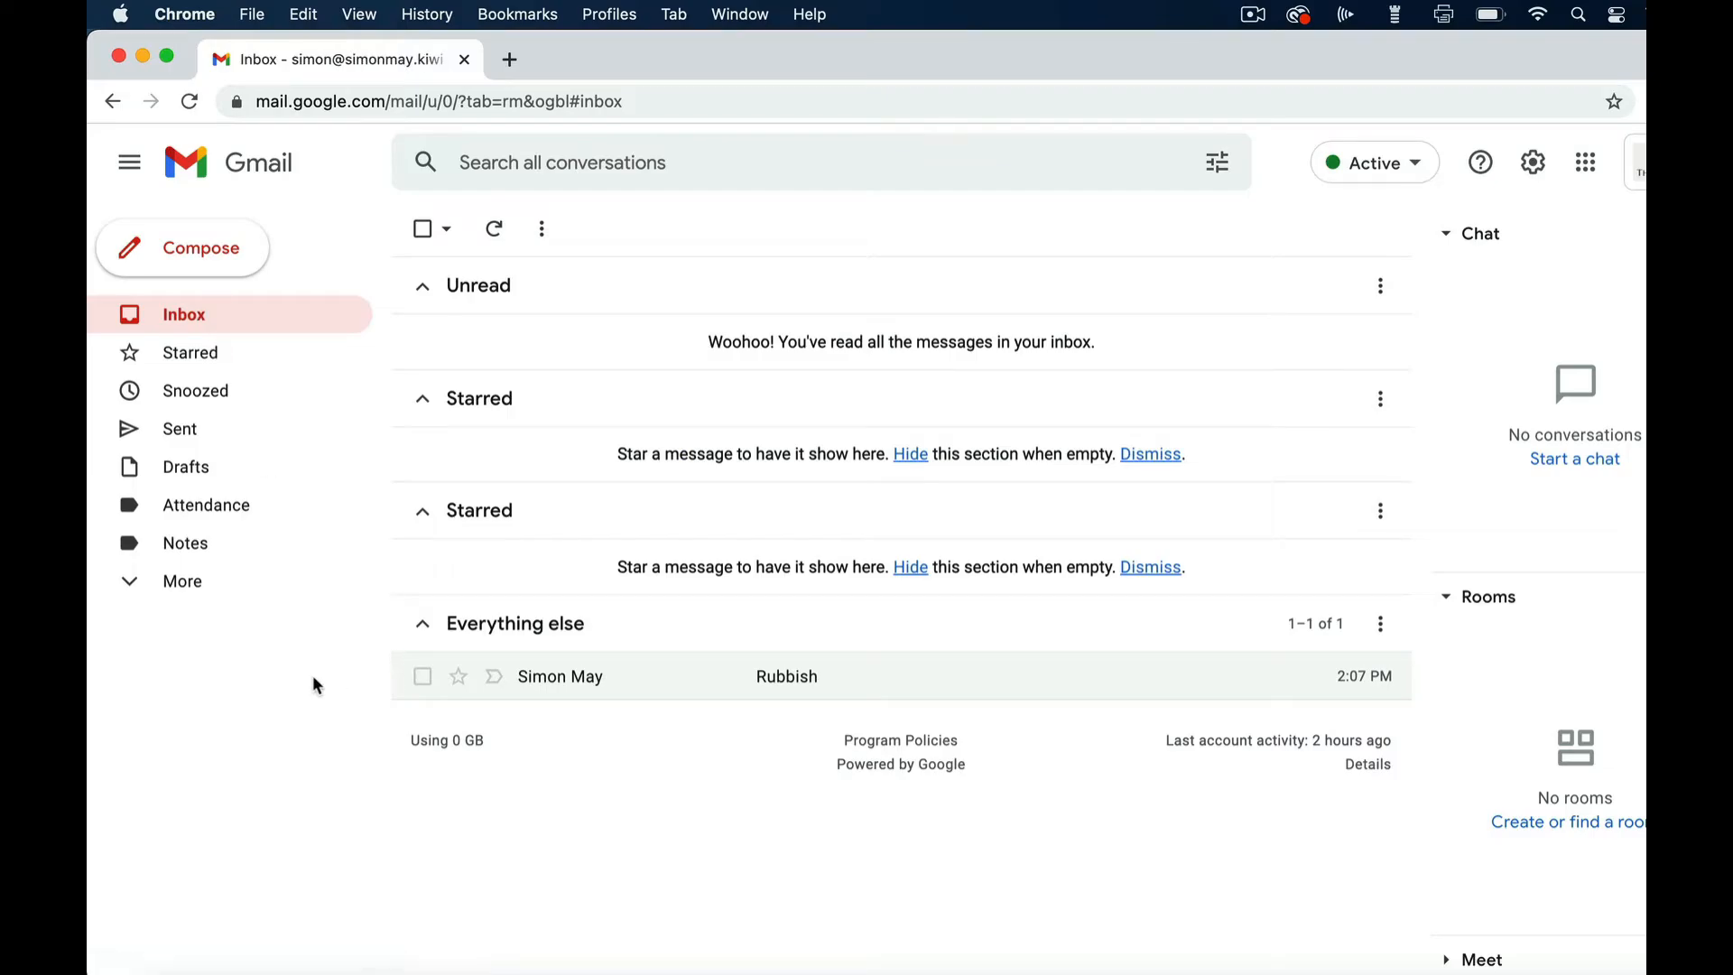
left_click(215, 514)
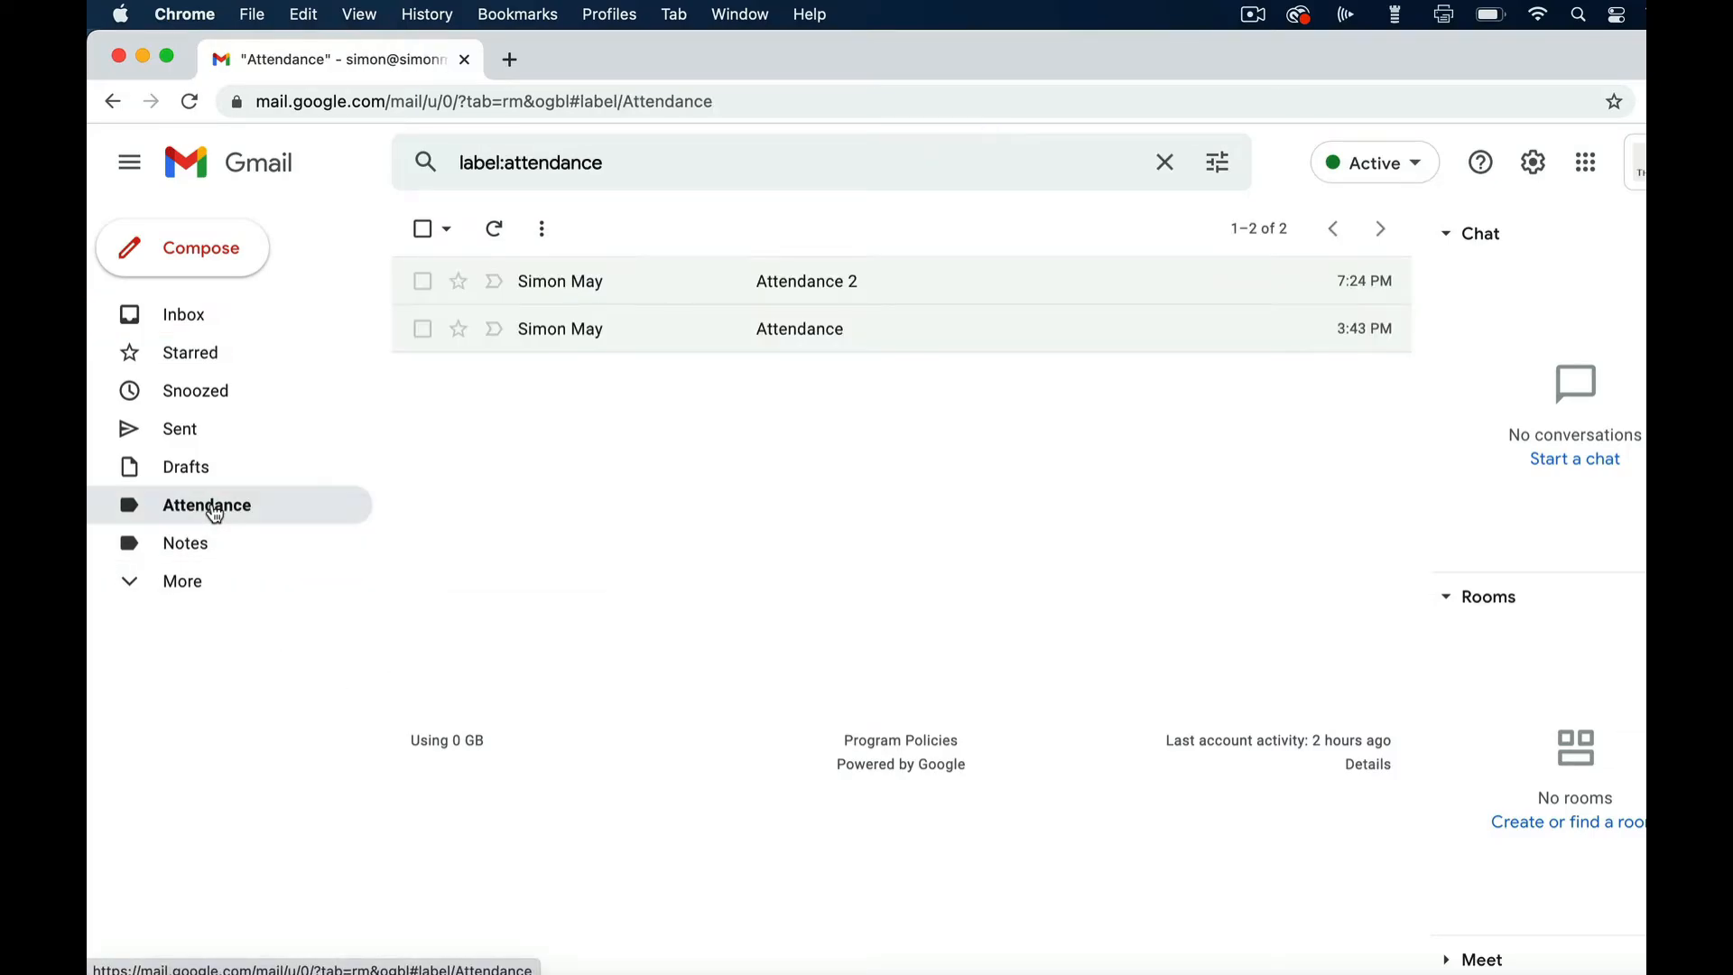